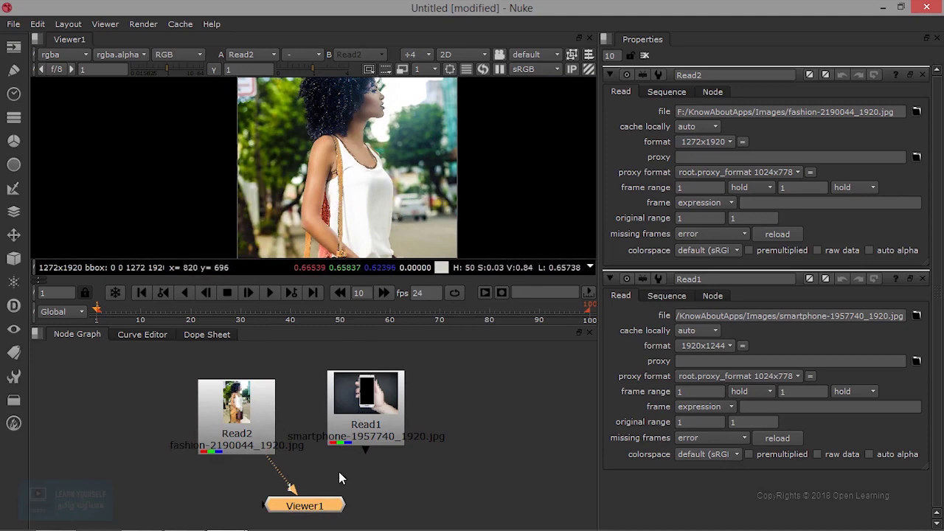
Arrange the Read1 and Read2 nodes side by side at the same height above the viewer node.
drag(256, 425, 252, 405)
drag(354, 406, 331, 398)
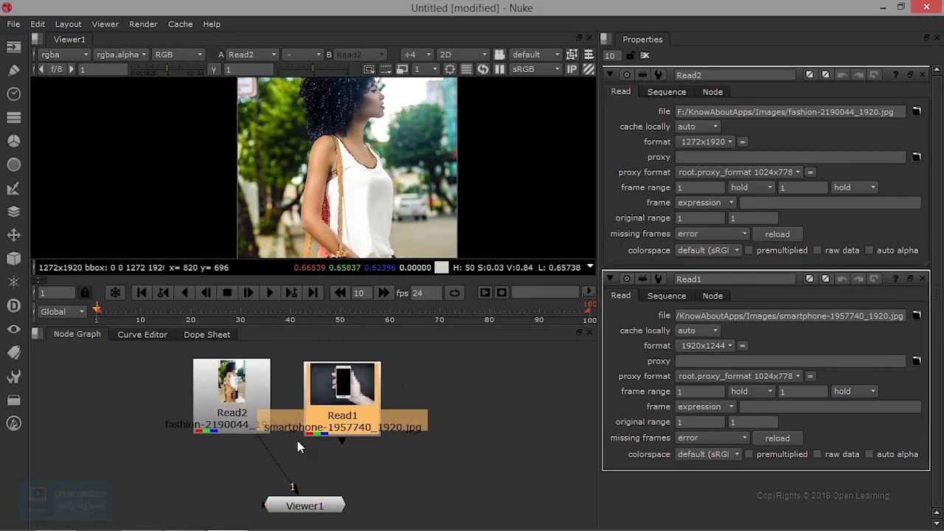
drag(370, 397, 345, 399)
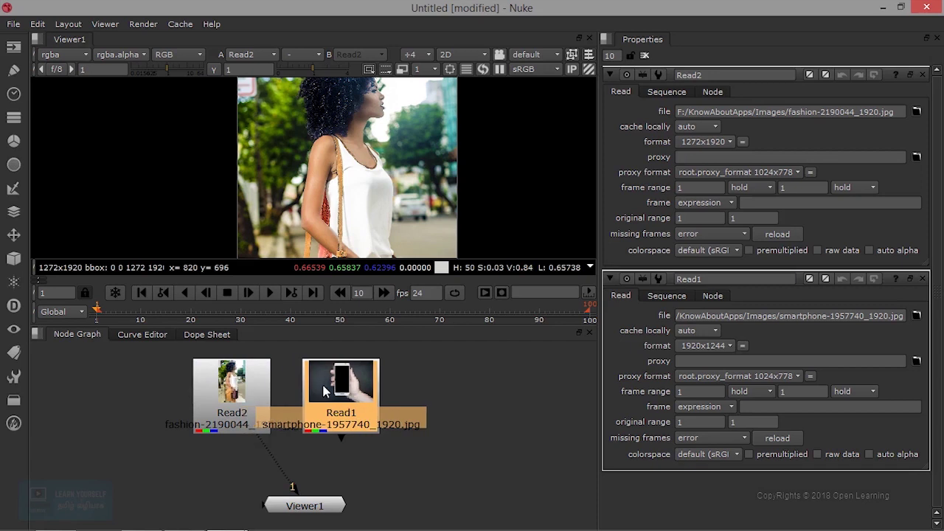
Add a Merge node with Read2 as its A input and Read1 as its B input, and show it in the viewer.
key(m)
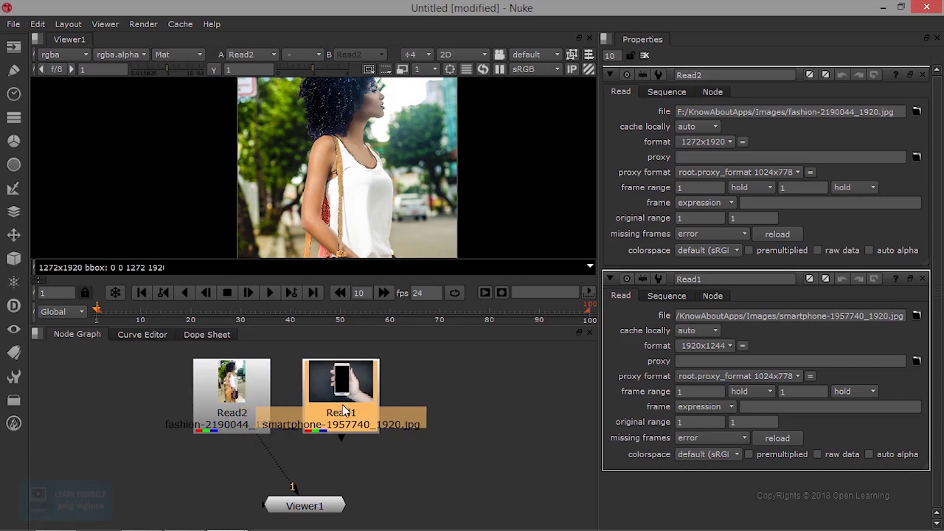
click(422, 473)
key(m)
drag(420, 472, 258, 430)
drag(374, 442, 346, 420)
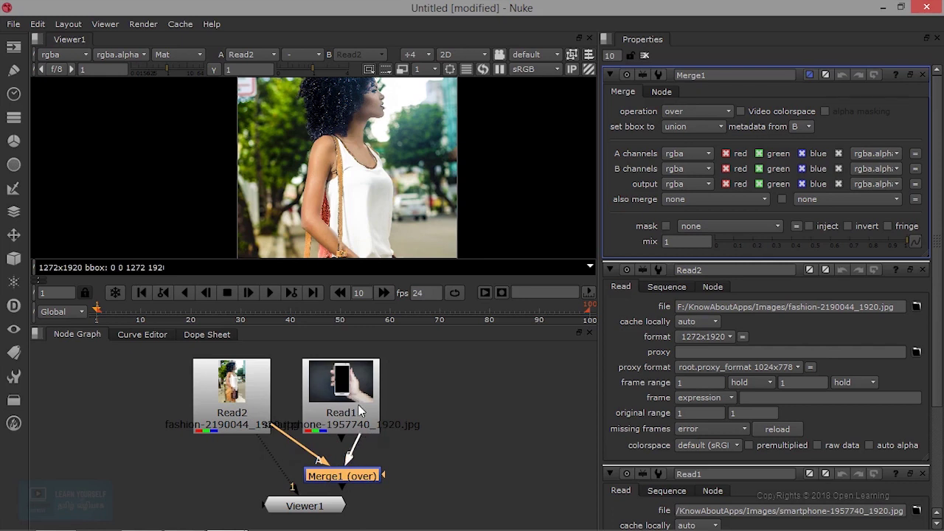
drag(357, 480, 296, 511)
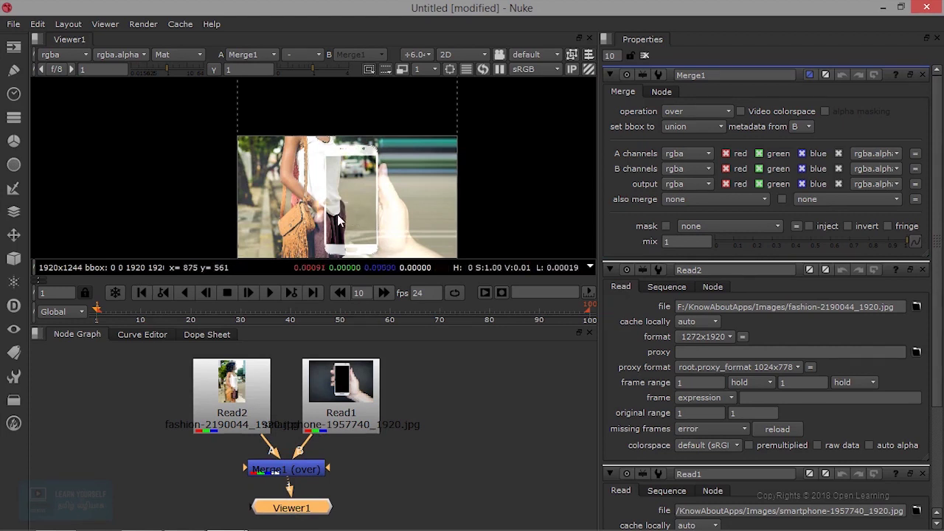
Insert a Transform node between Read2 and the Merge node's A input, spacing the nodes apart.
drag(246, 409, 158, 389)
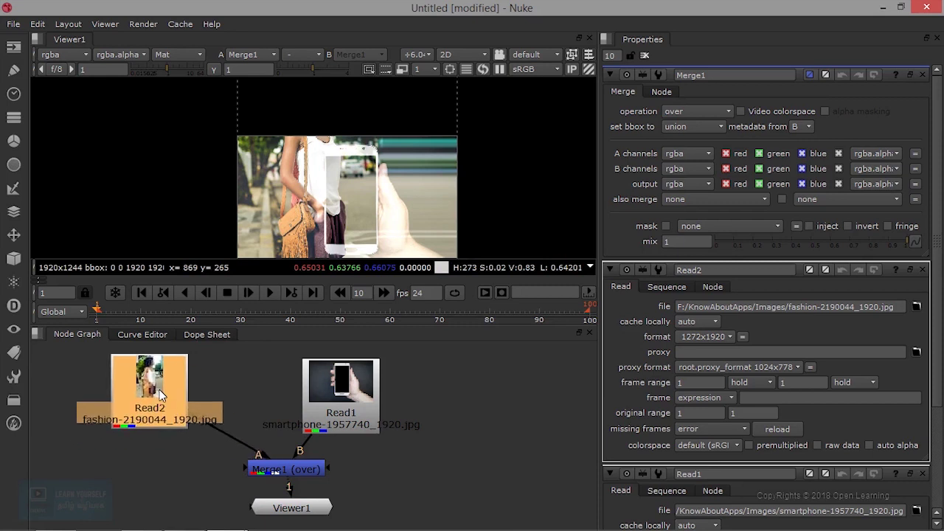
key(Tab)
text(tra)
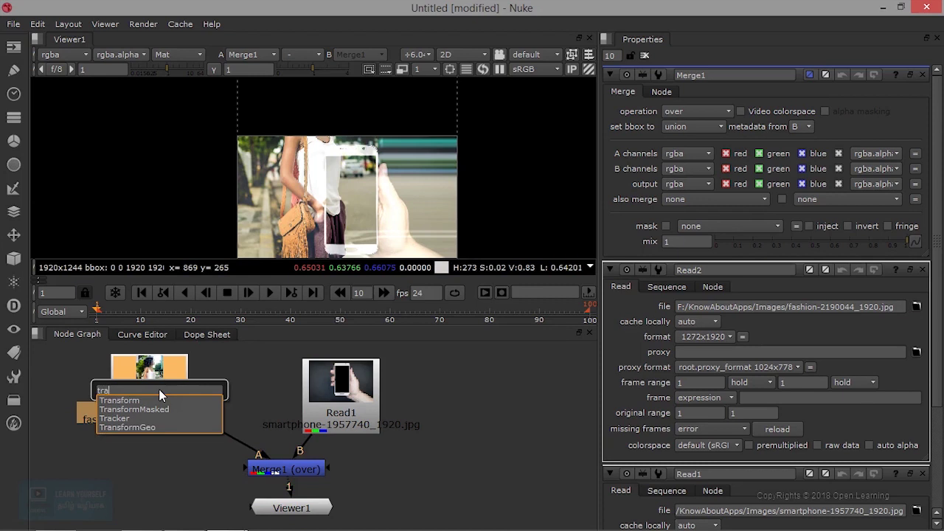
click(145, 399)
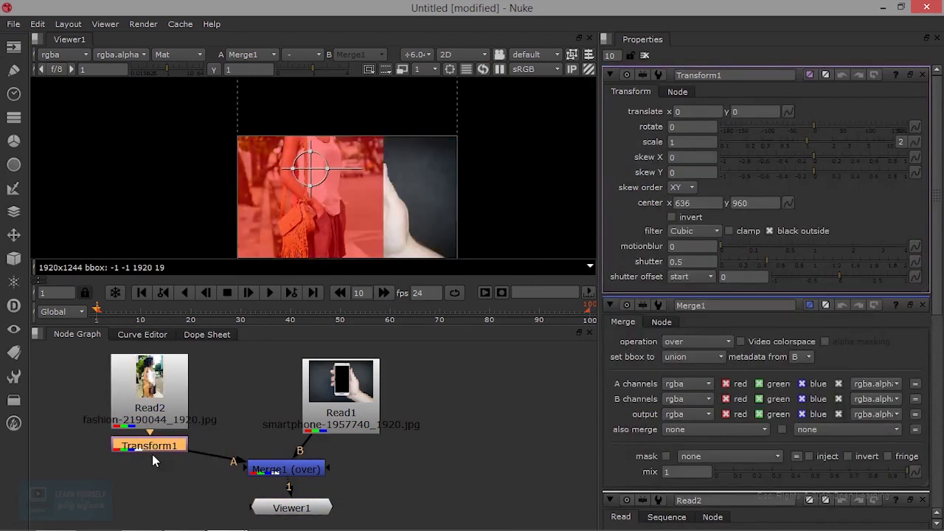
drag(164, 449, 206, 459)
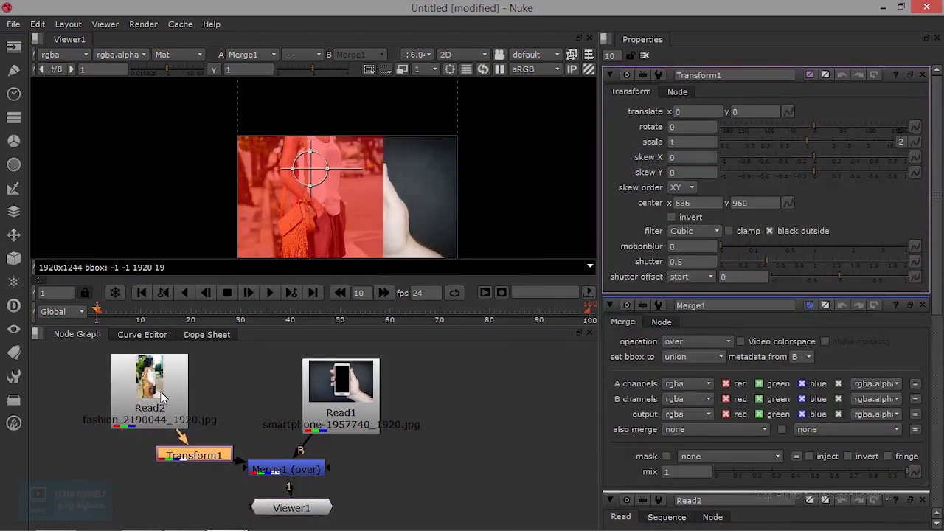
drag(167, 407, 160, 393)
mouse_move(188, 455)
mouse_down()
mouse_move(176, 447)
mouse_move(181, 456)
mouse_up()
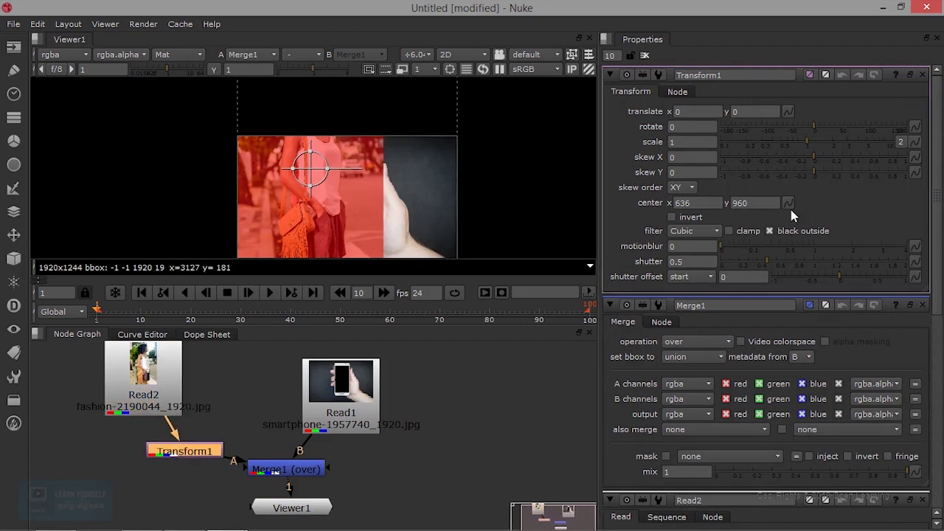
Scale the fashion photo to 0.34 with the Transform node and shift the Merge and Viewer nodes slightly lower.
drag(801, 141, 768, 159)
drag(289, 474, 273, 486)
drag(294, 518, 281, 524)
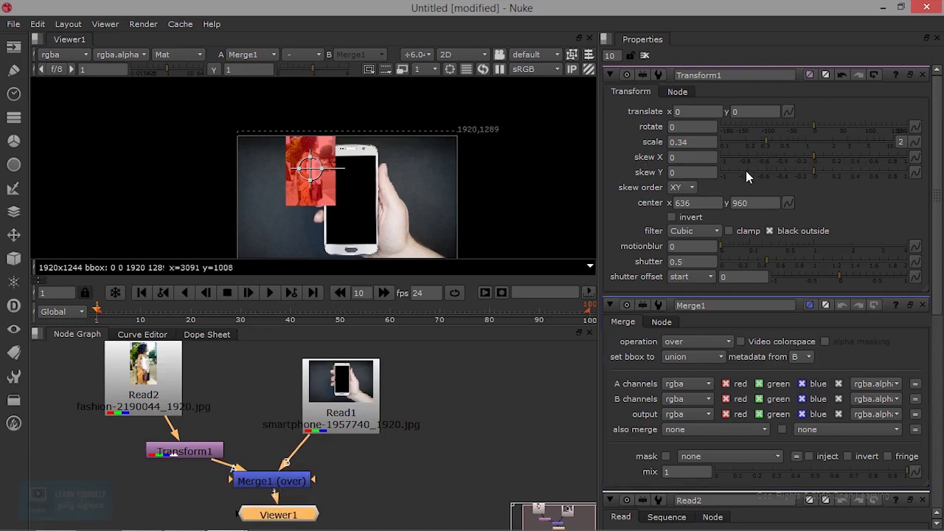
click(699, 112)
click(787, 112)
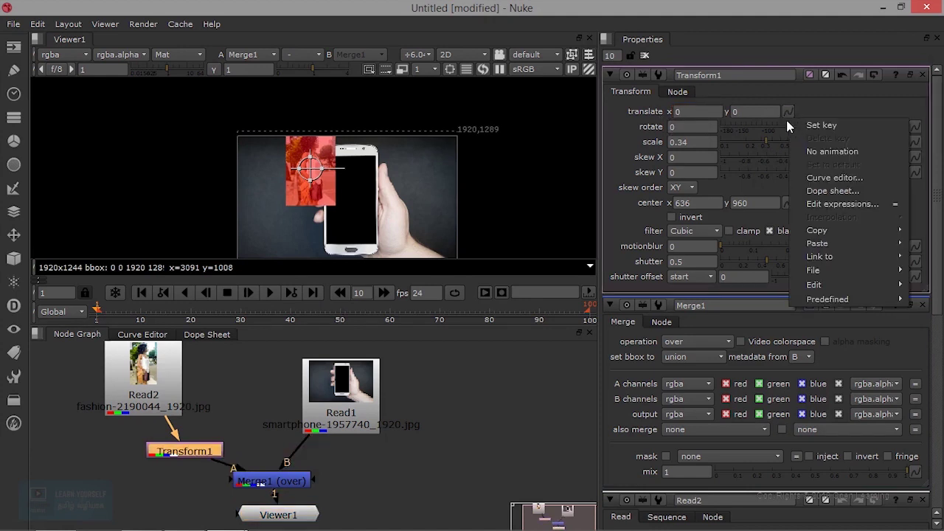
click(832, 97)
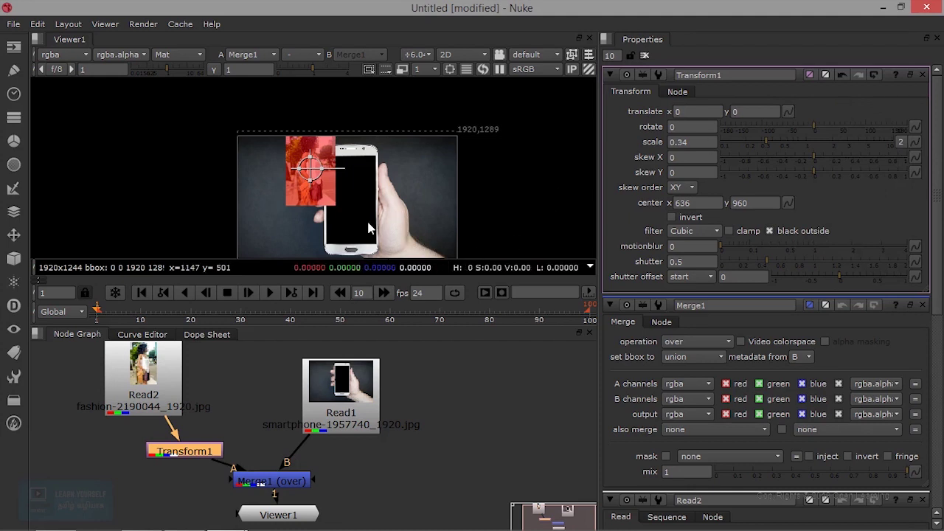
Move the fashion photo over the phone's screen, translating it to about x 370, y -225.
drag(311, 170, 357, 193)
scroll(341, 199, up, 1)
key(ctrl+z)
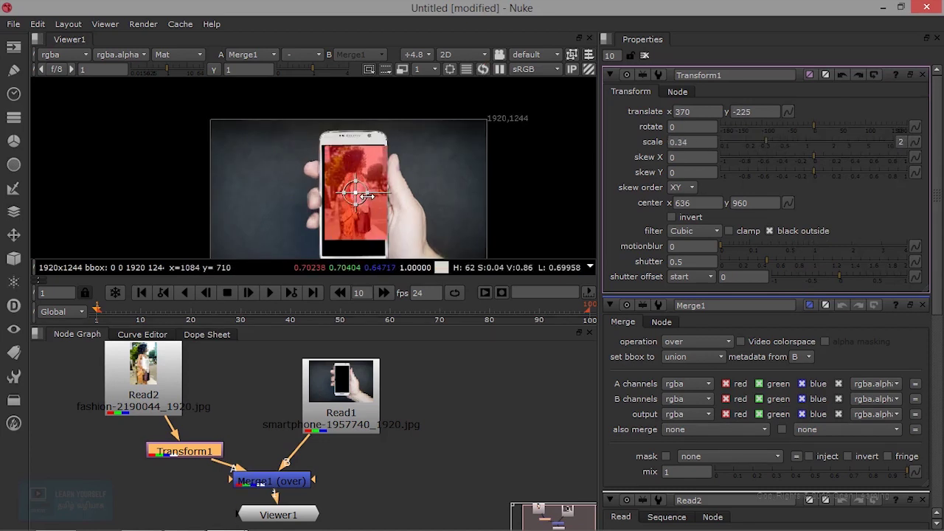
drag(368, 194, 373, 194)
key(ctrl+z)
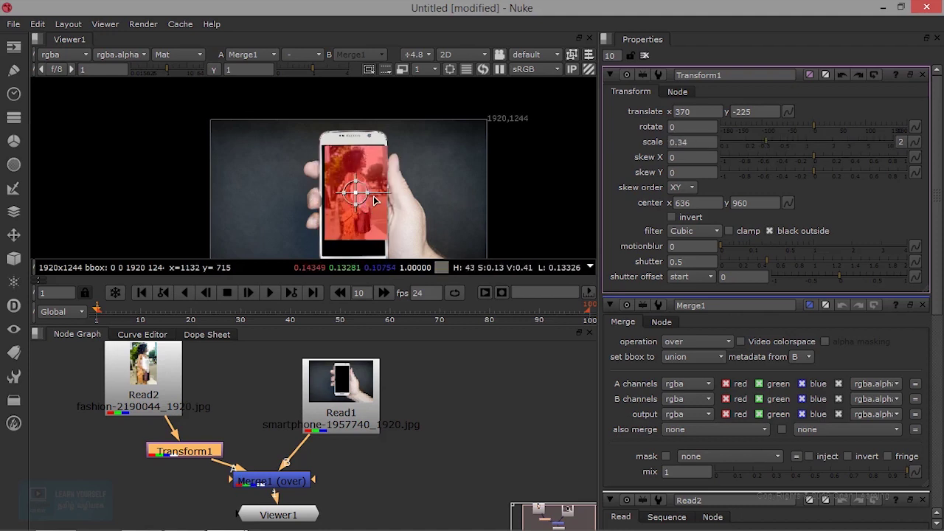
Enlarge the fashion photo to scale 0.472 and shift it to about x 366, y -276 so it covers the phone's screen.
drag(371, 205, 373, 206)
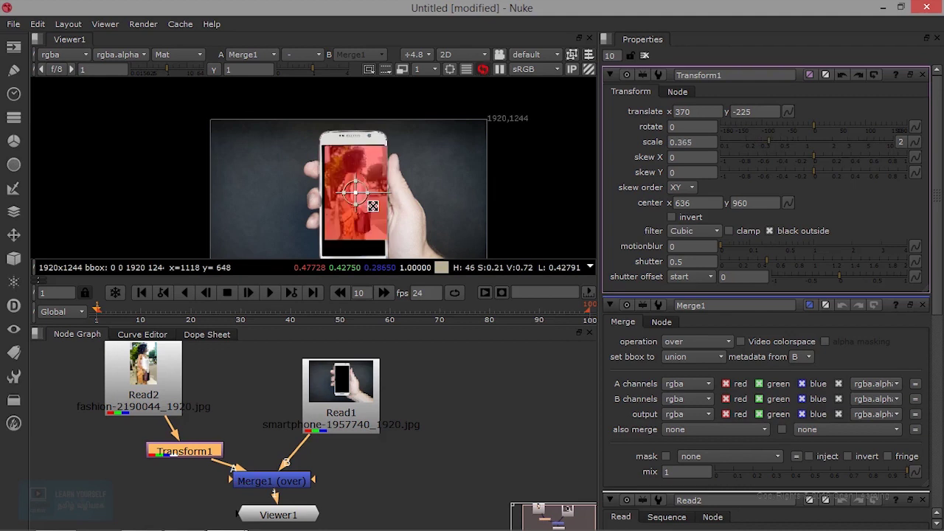
scroll(378, 220, up, 1)
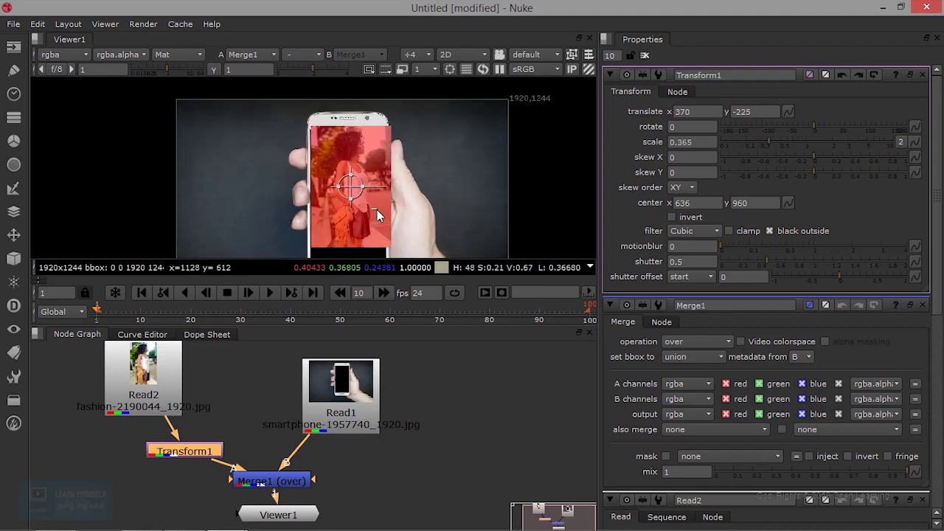
drag(368, 197, 372, 200)
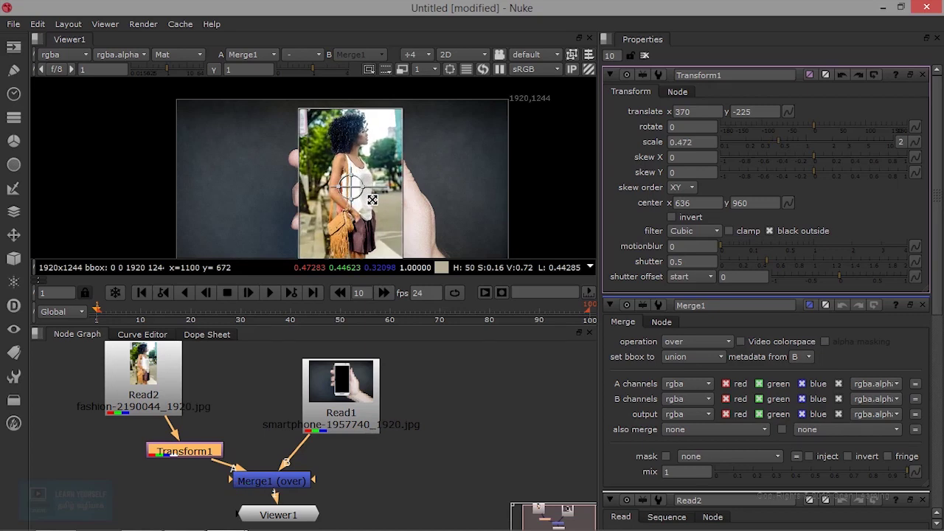
drag(350, 186, 350, 195)
Move the Transform node closer to the Merge node and raise the smartphone Read1 node in the node graph.
click(248, 425)
click(266, 480)
click(337, 405)
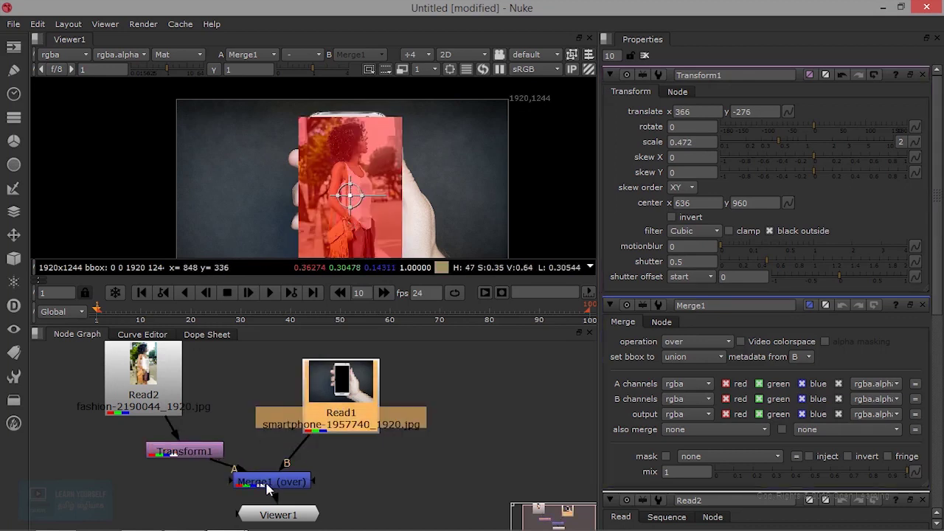
click(266, 486)
drag(183, 454, 196, 448)
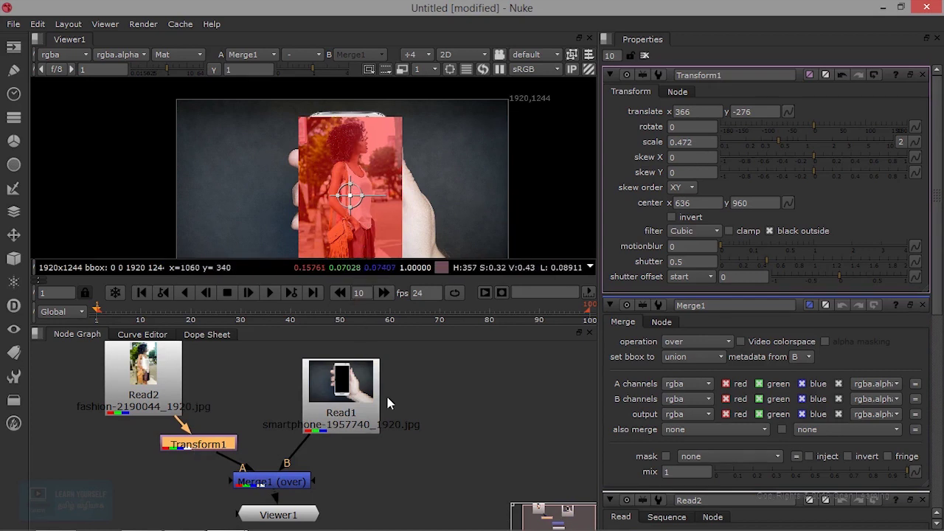
click(435, 440)
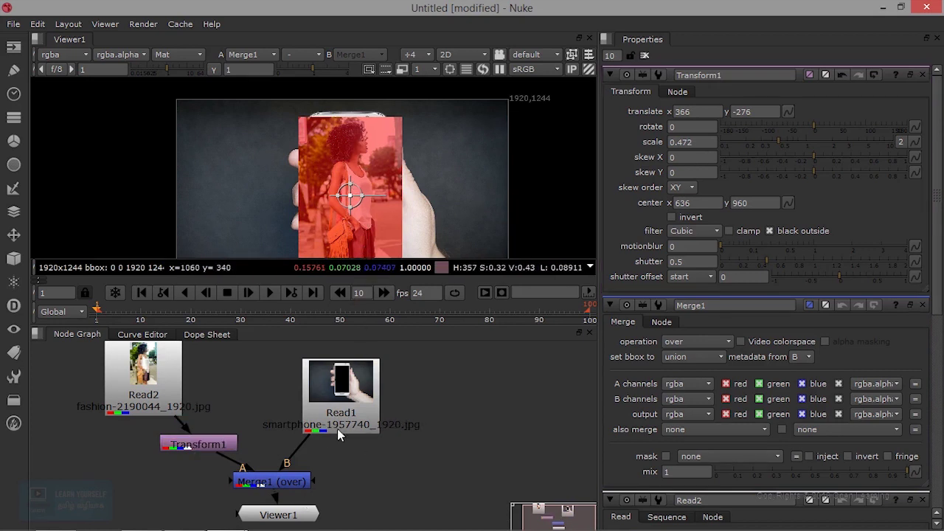
drag(337, 435, 339, 374)
Add a Roto node beside the Merge node, connect its bg input to Read2 and use it as the merge mask.
click(368, 469)
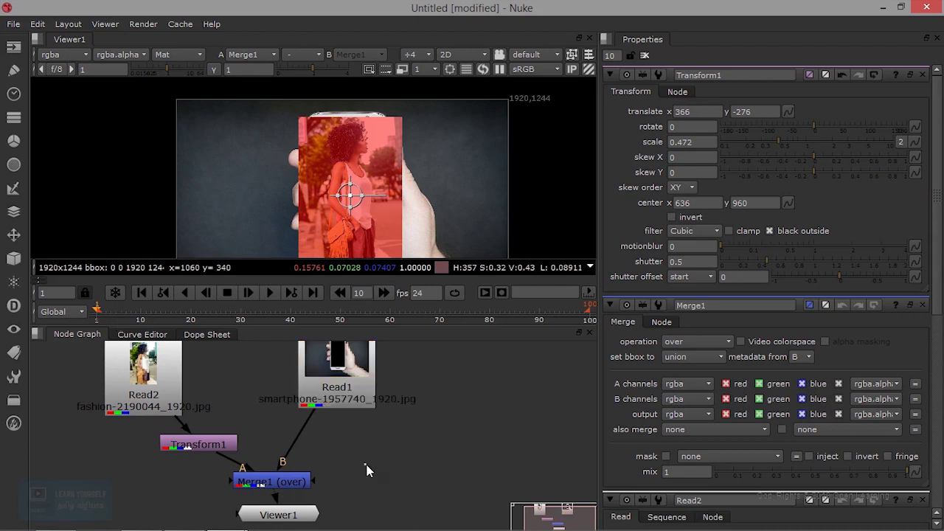
click(13, 70)
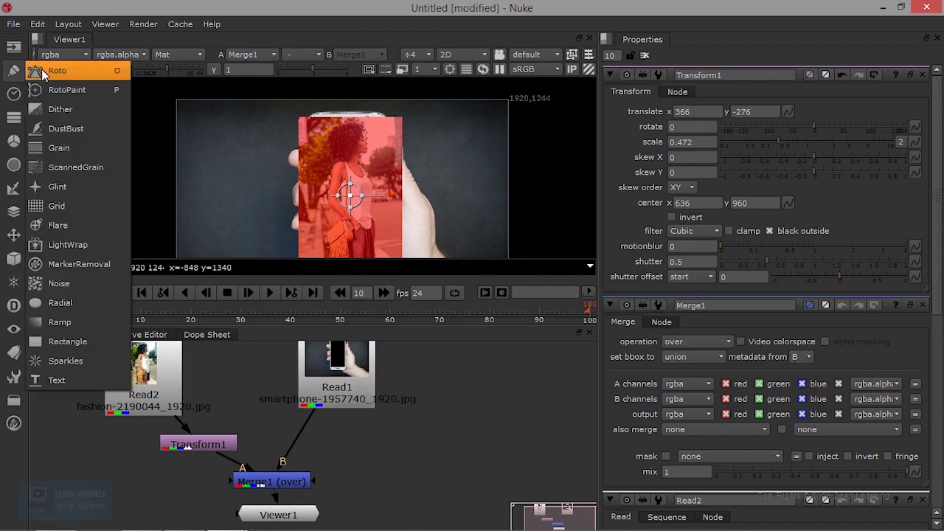
key(o)
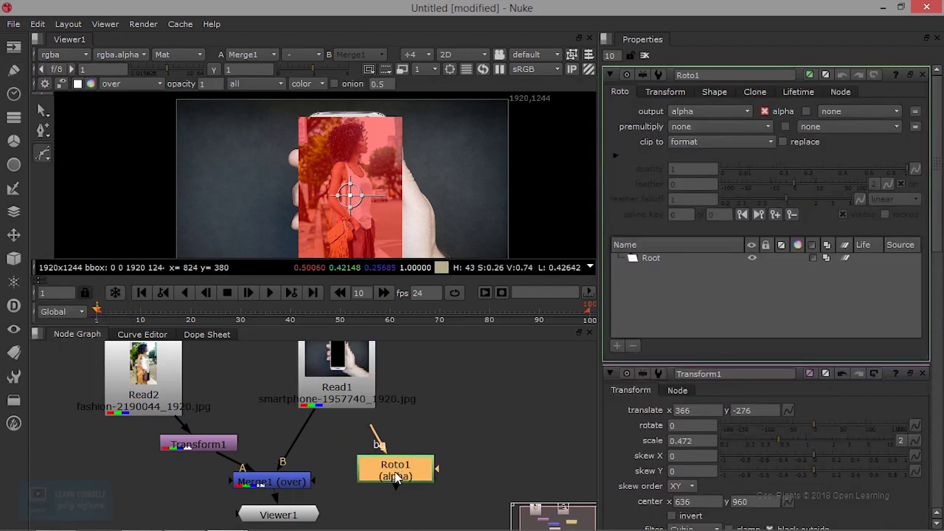
drag(371, 435, 169, 386)
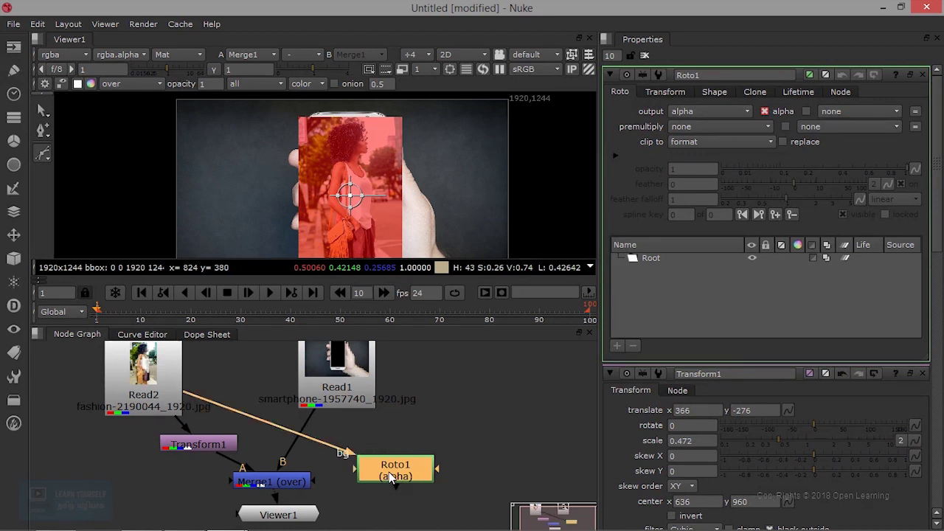
drag(315, 482, 383, 473)
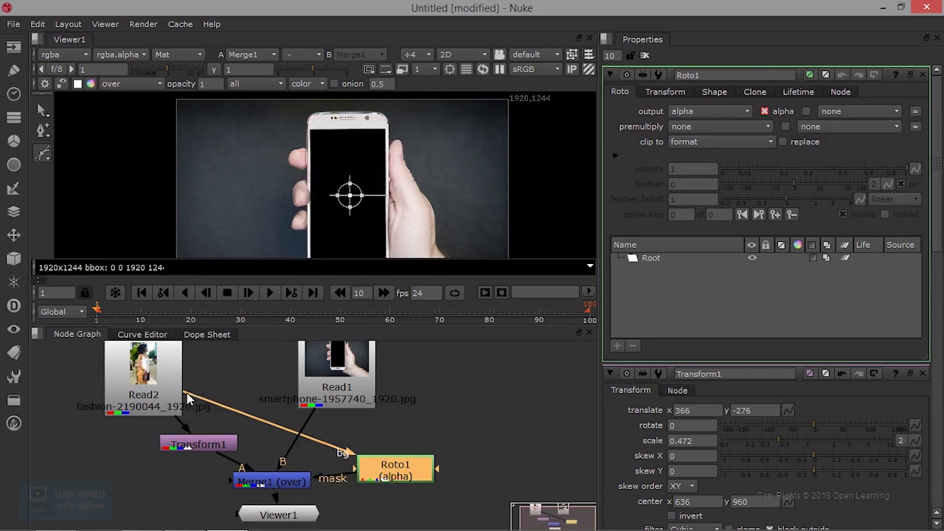
Disconnect the Roto node's bg input from Read2 and line the Roto node up with the Merge node.
drag(189, 396, 402, 435)
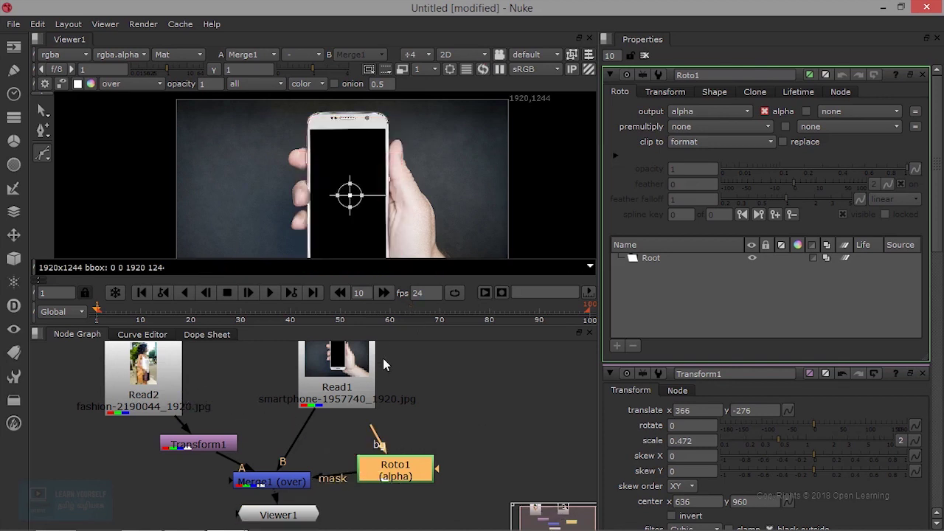
drag(301, 484, 299, 484)
click(162, 390)
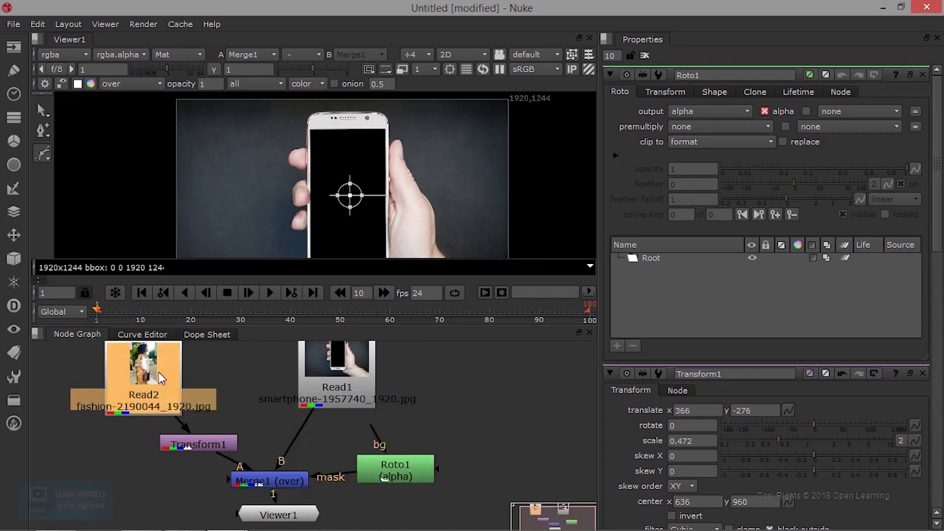
drag(419, 480, 425, 490)
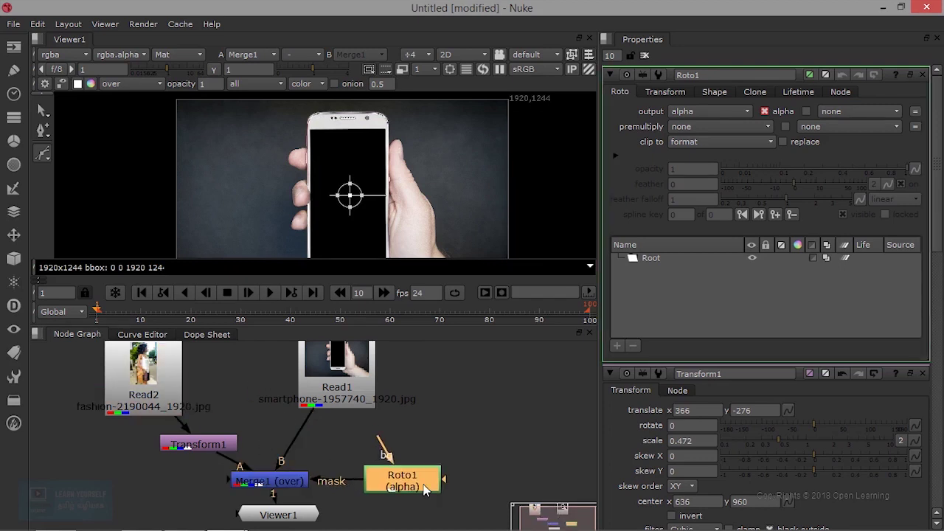
Invert the mask in the Merge node's properties.
click(295, 487)
double_click(269, 482)
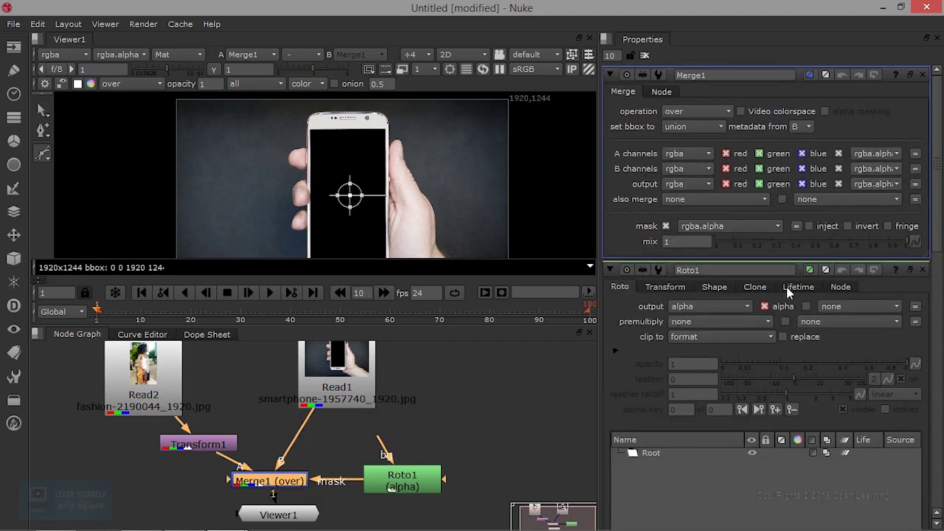
click(848, 225)
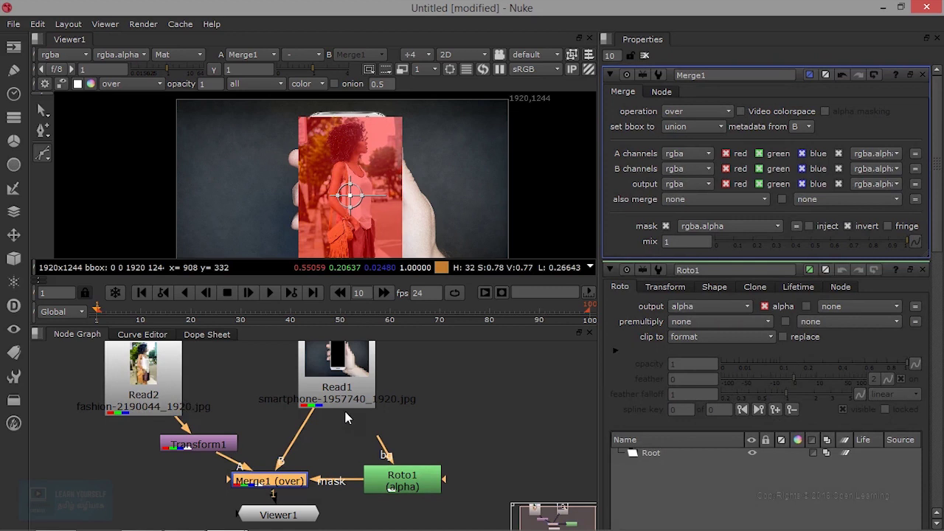
scroll(409, 230, down, 1)
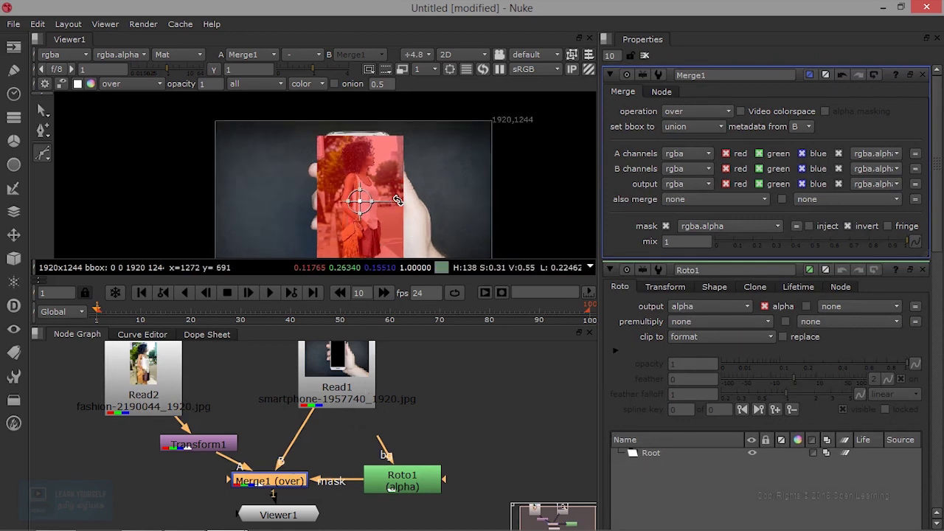
Open the properties of the fashion photo's Read2 node.
click(153, 372)
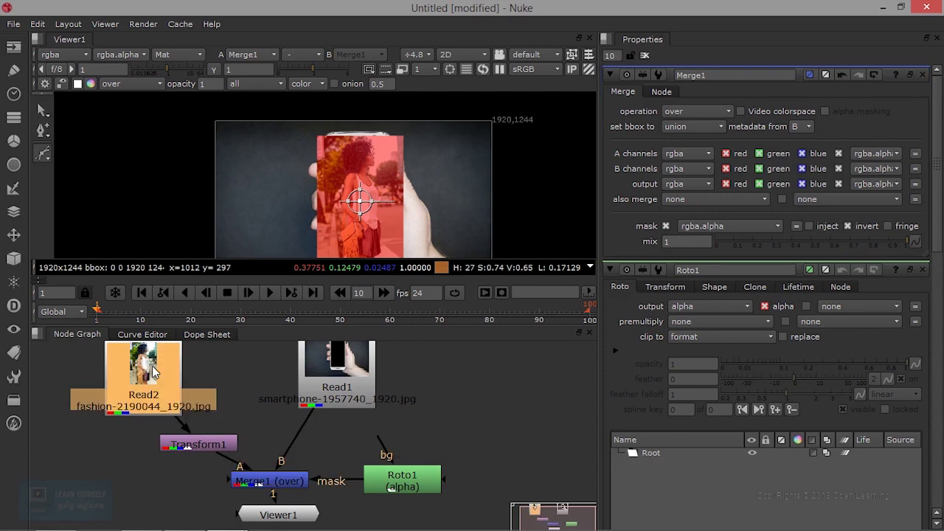
double_click(153, 372)
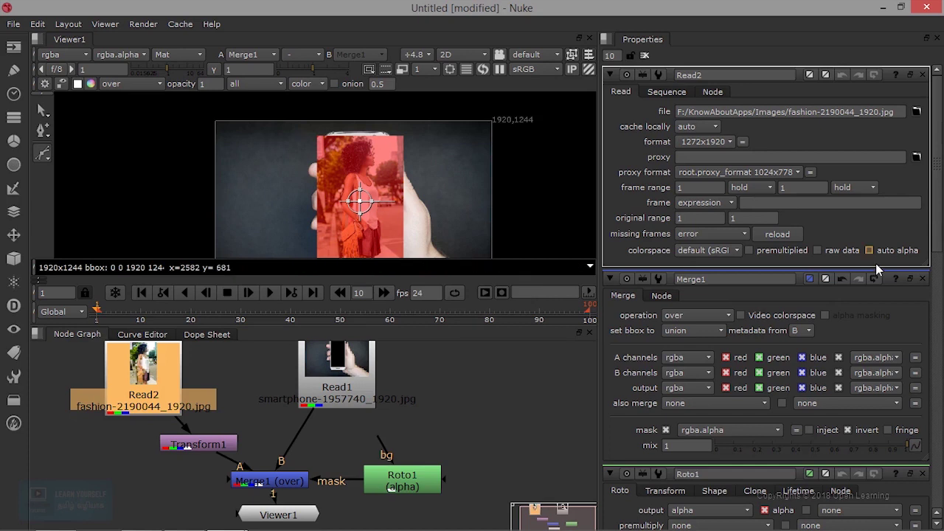
scroll(419, 222, up, 2)
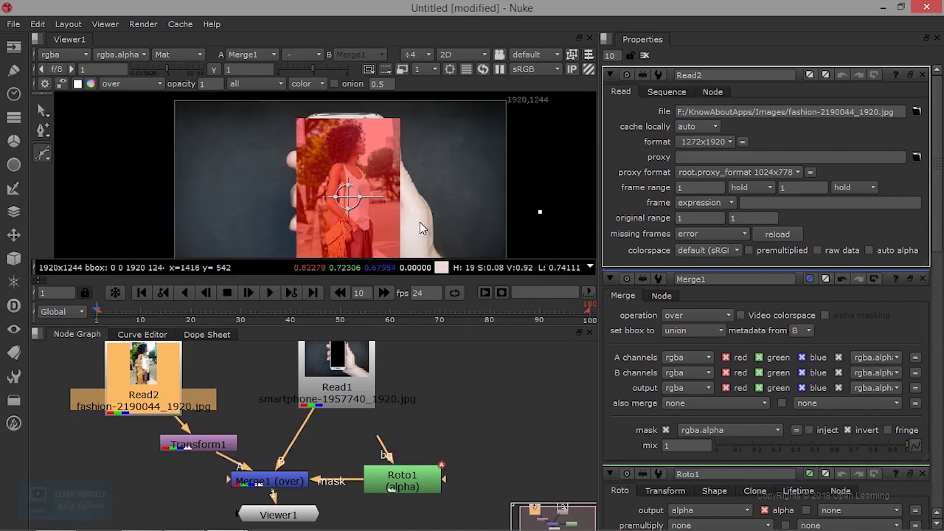
Draw a closed four-point Bezier mask around the phone's screen with the Roto node and select all its points.
drag(155, 372, 162, 376)
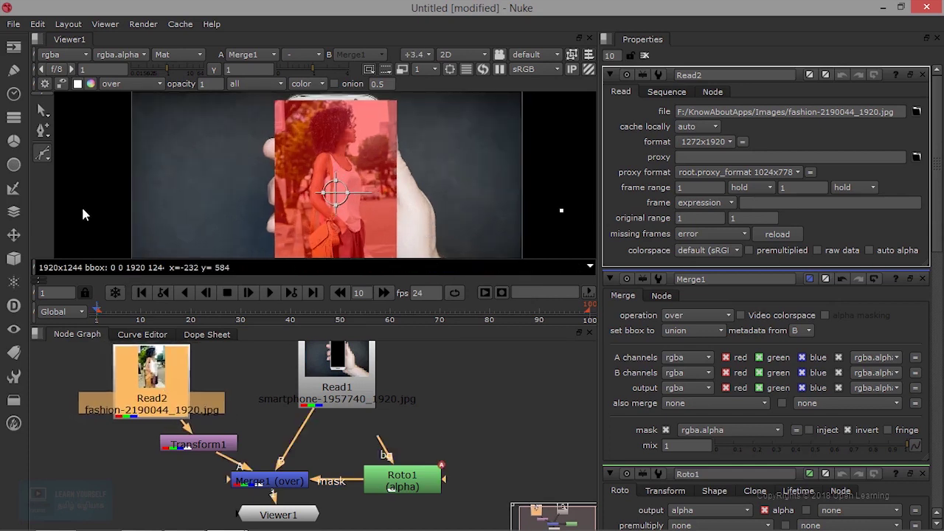
click(42, 153)
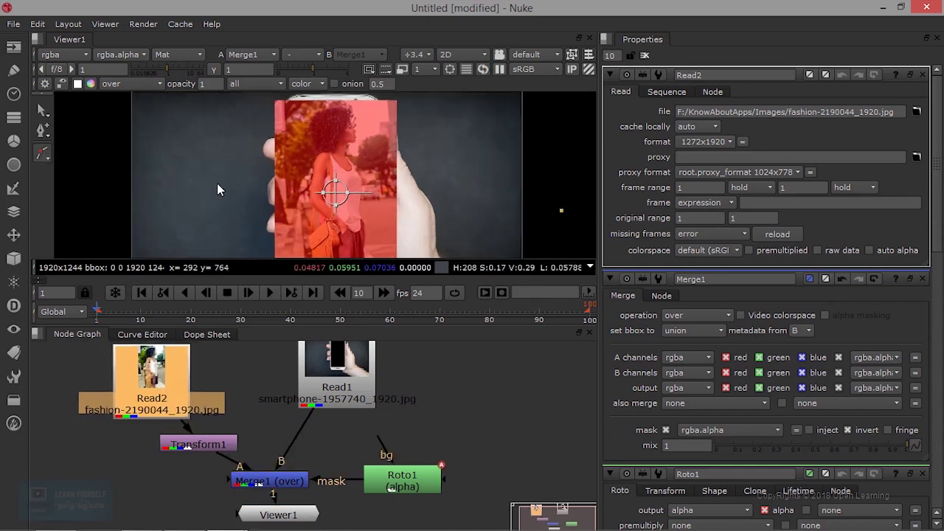
click(294, 118)
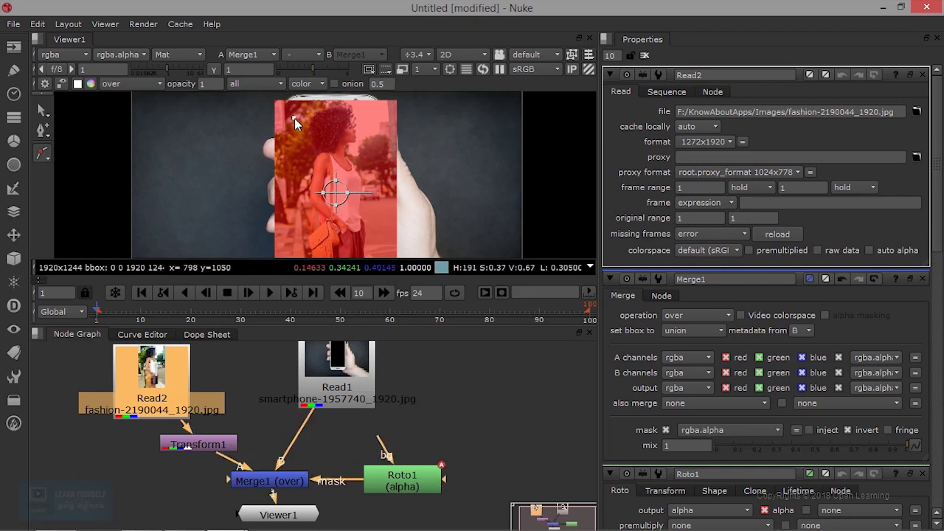
click(377, 114)
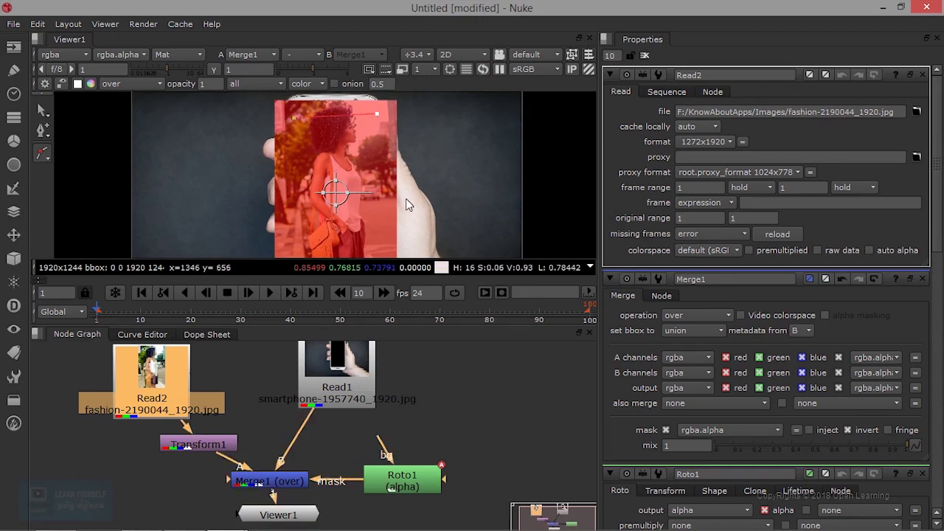
key(space)
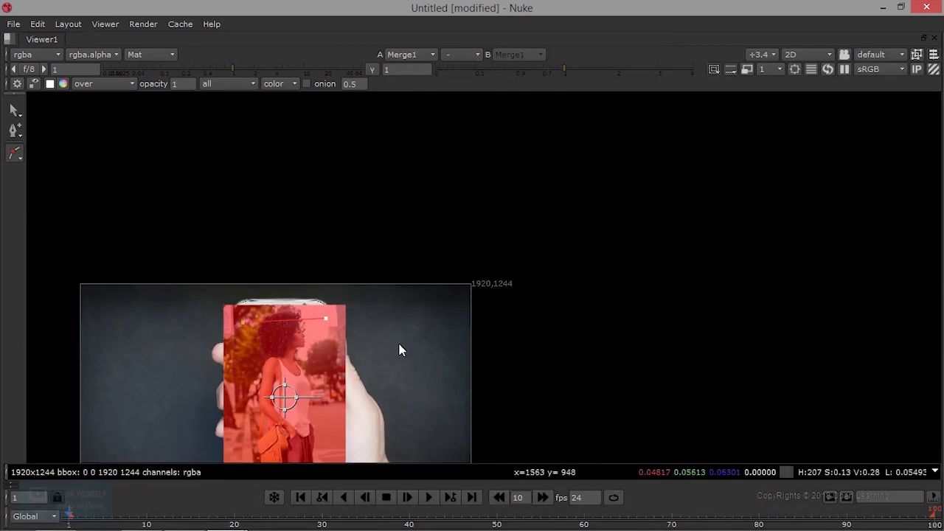
middle_drag(399, 350, 524, 191)
click(447, 320)
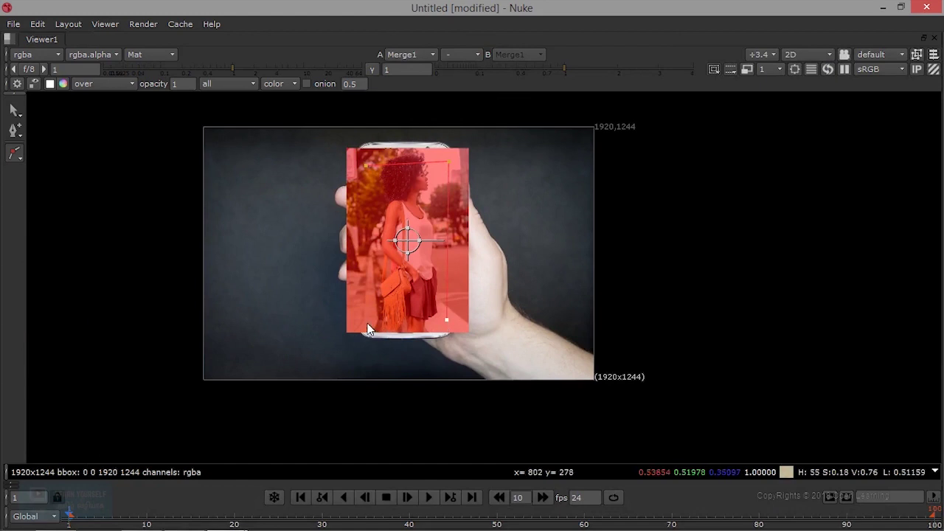
click(365, 166)
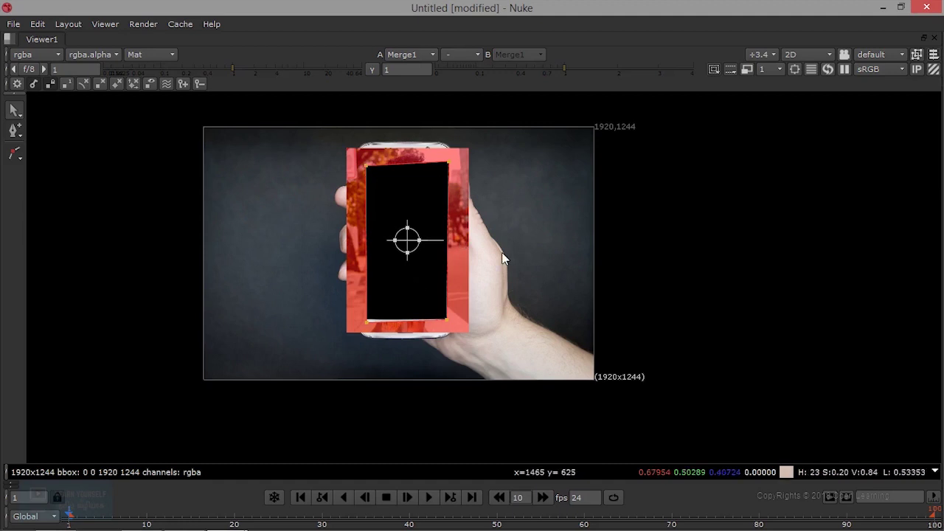
key(ctrl+a)
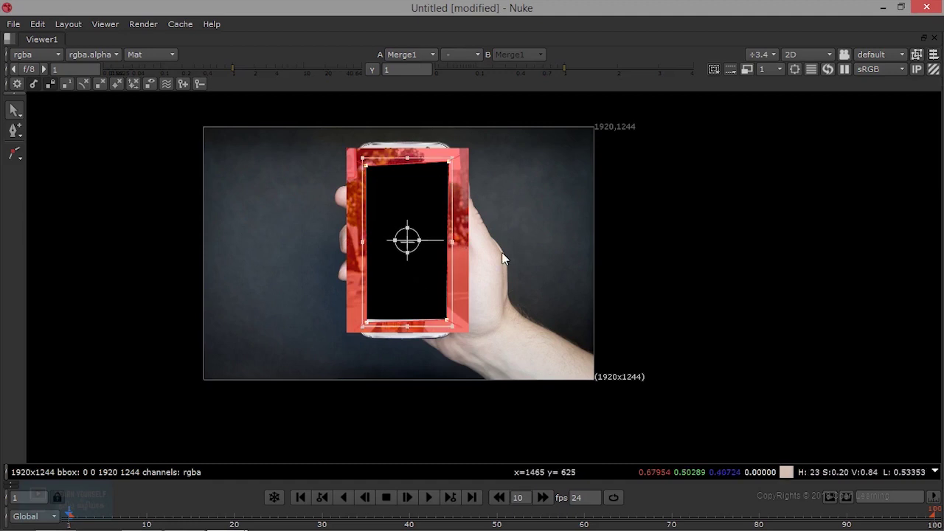
key(space)
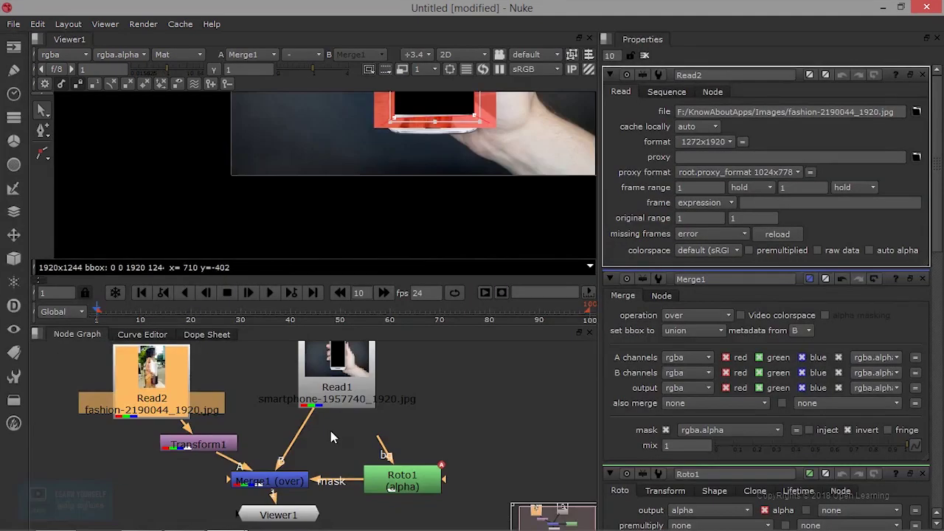
Delete the Transform node between Read2 and the Merge node, and reposition the Read and Roto nodes in the node graph.
drag(336, 365, 340, 384)
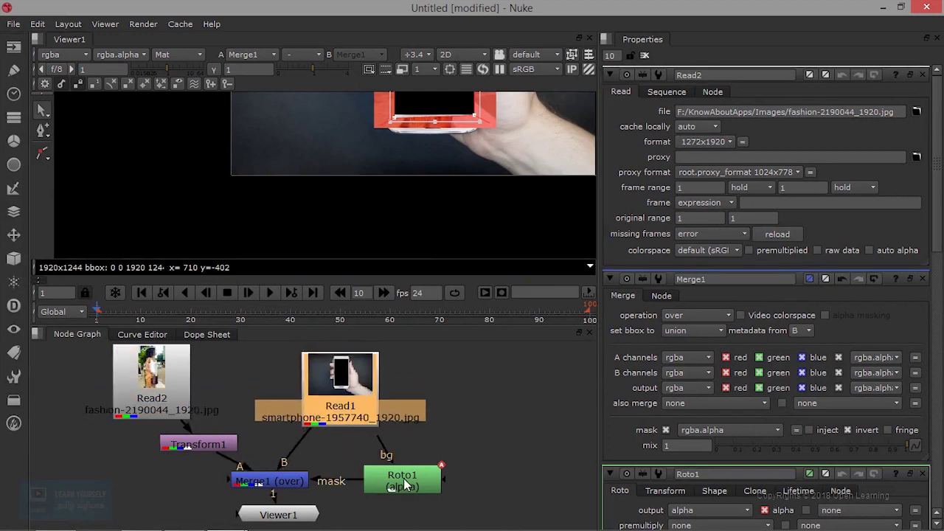
drag(398, 484, 419, 497)
scroll(299, 396, down, 3)
click(221, 432)
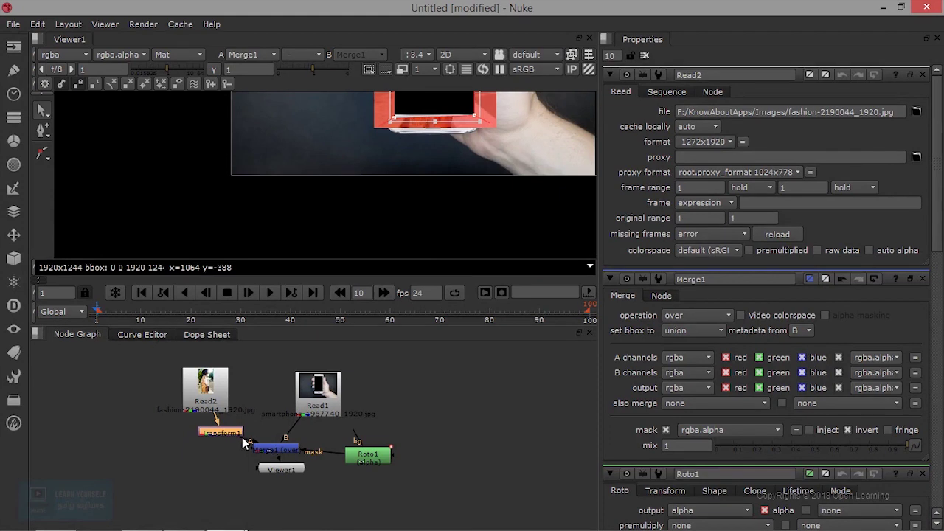
key(Delete)
drag(211, 390, 225, 399)
scroll(426, 144, down, 1)
scroll(427, 145, up, 1)
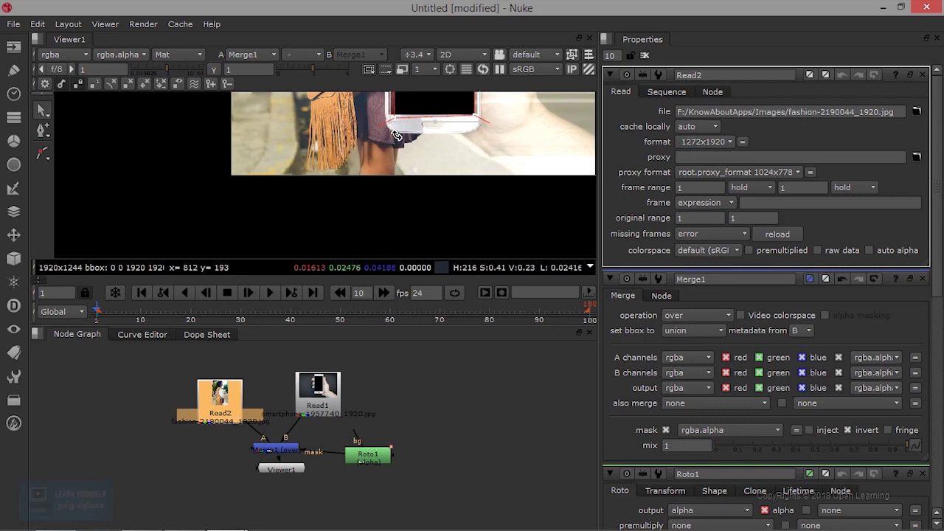
Turn off mask inversion in the Merge node's properties so the fashion photo shows only inside the Roto shape.
right_click(428, 134)
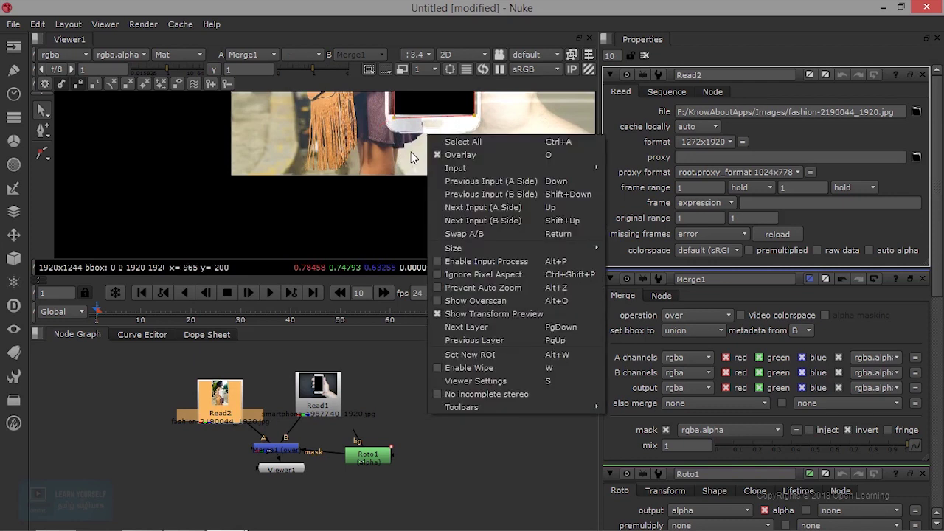
click(411, 148)
middle_drag(408, 148, 384, 230)
middle_drag(401, 180, 371, 206)
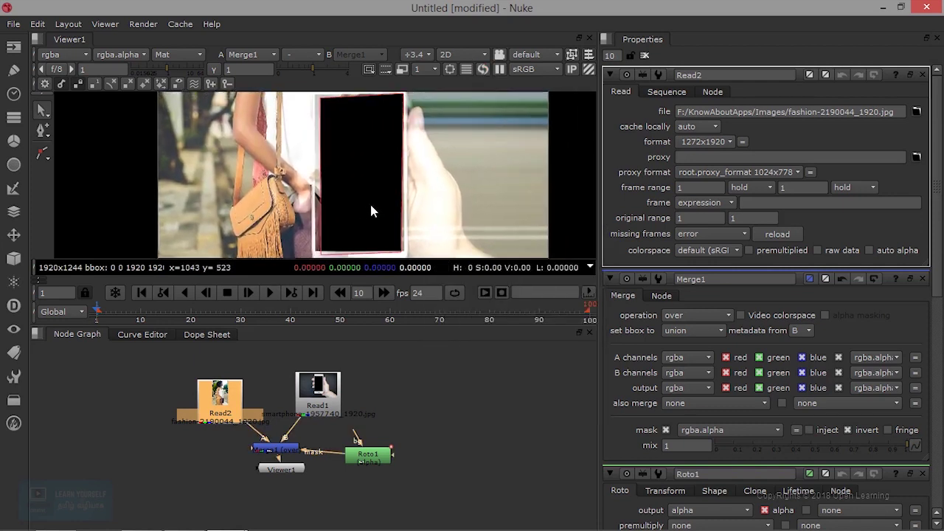
click(291, 451)
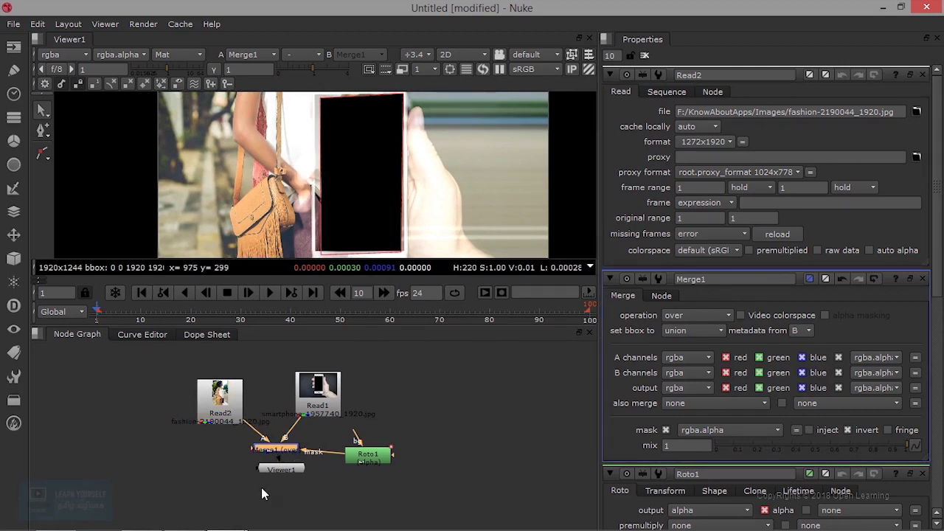
drag(272, 472, 267, 481)
double_click(283, 447)
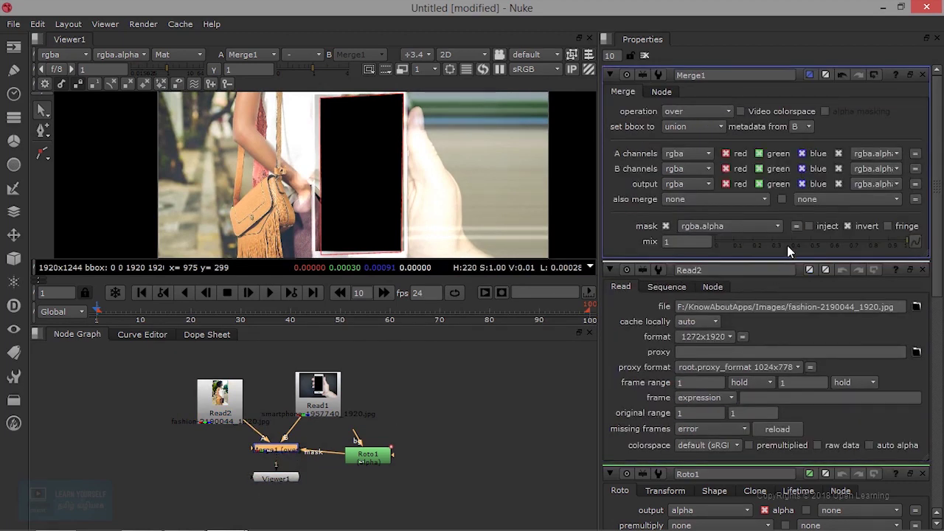
click(847, 225)
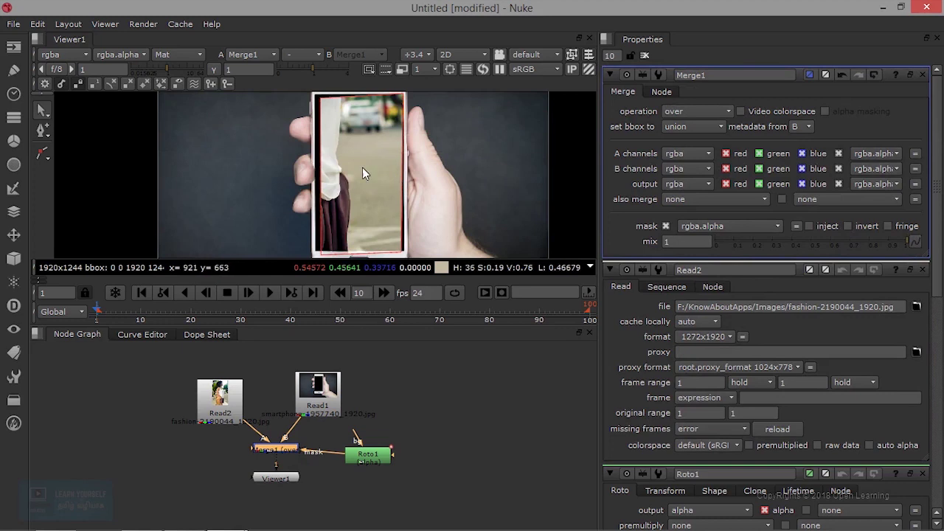
Bring up Read2's properties and space out the Merge, Viewer and Read2 nodes in the node graph.
click(228, 402)
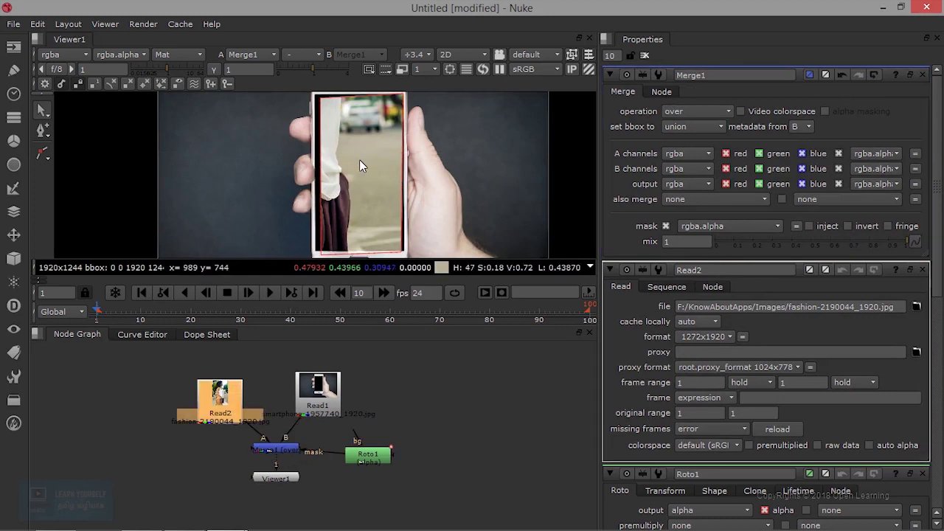
double_click(224, 405)
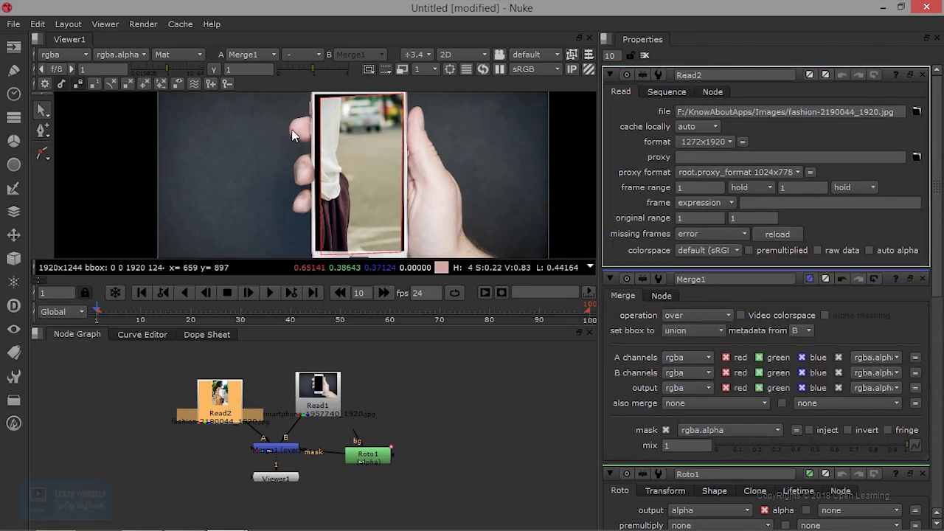
drag(273, 450, 262, 450)
drag(267, 479, 251, 492)
drag(259, 448, 255, 459)
drag(227, 417, 240, 413)
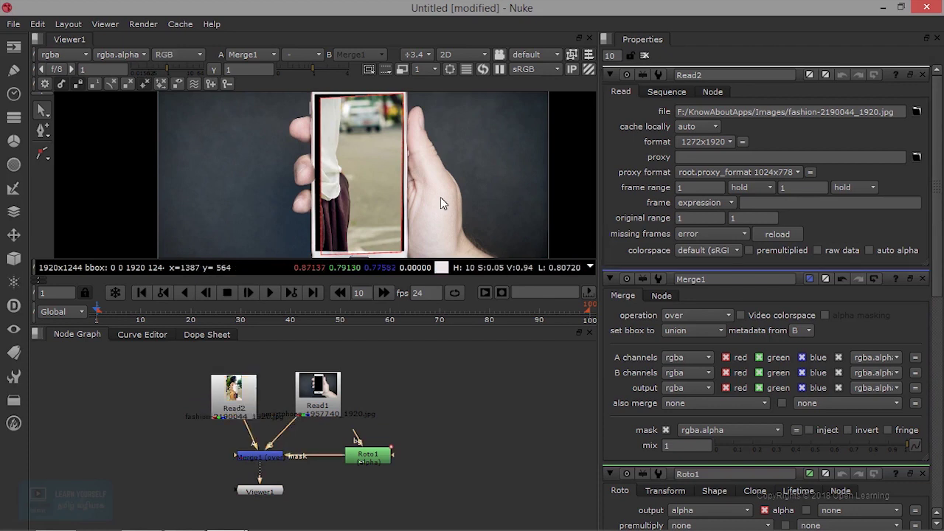
Add a Transform node after Read2 and place it between Read2 and the Merge node.
click(230, 408)
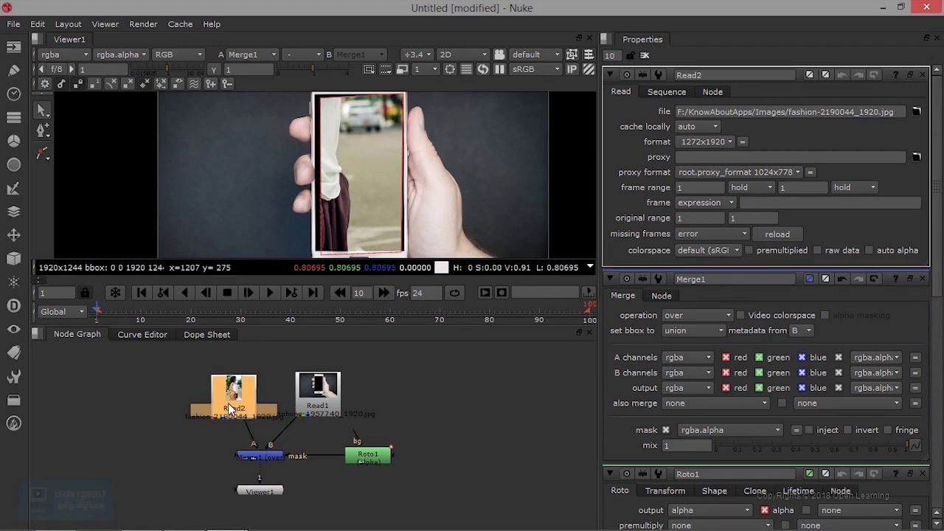
key(t)
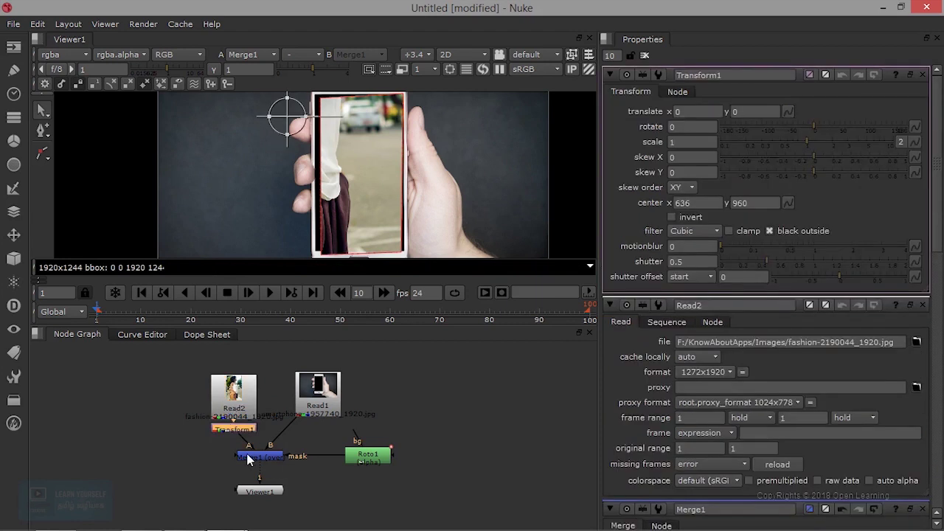
drag(245, 433, 256, 441)
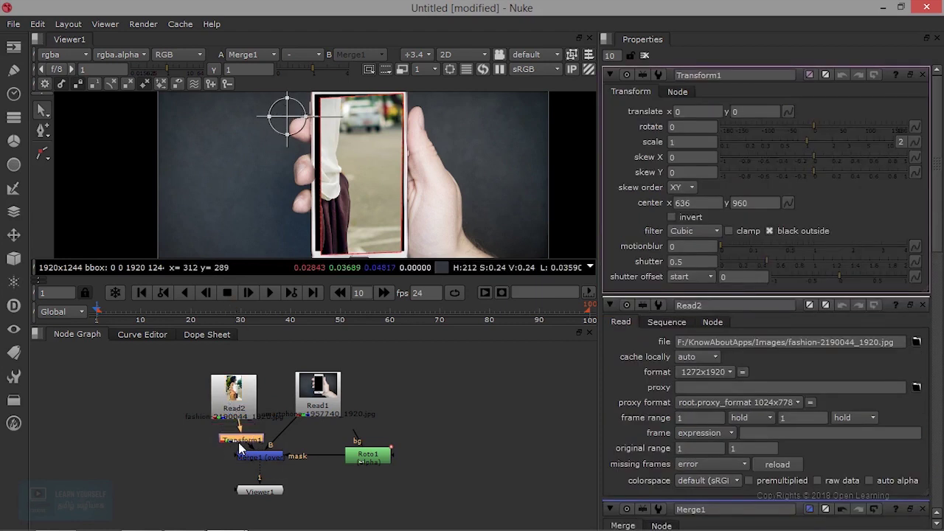
click(262, 458)
Scale the fashion photo to 0.72 and move it over the phone's screen, to about x 390, y -535.
drag(286, 116, 354, 261)
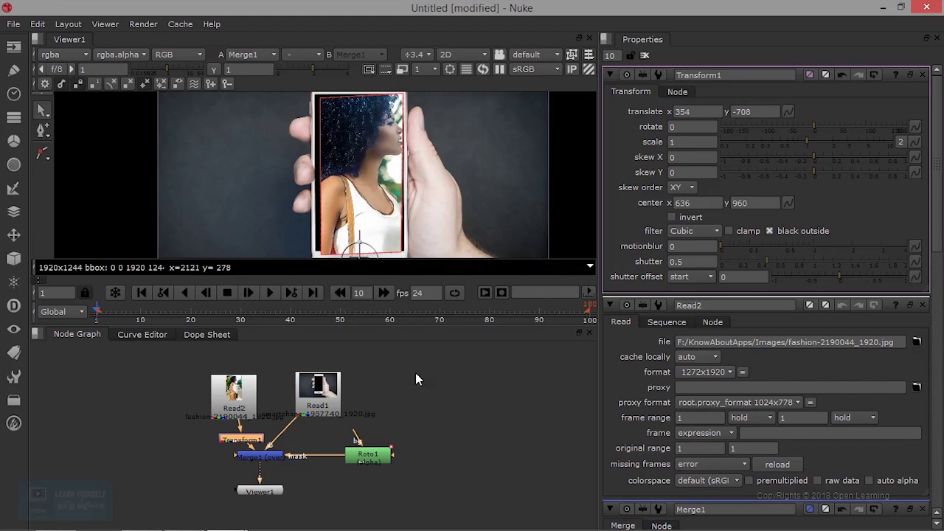
drag(806, 145, 795, 143)
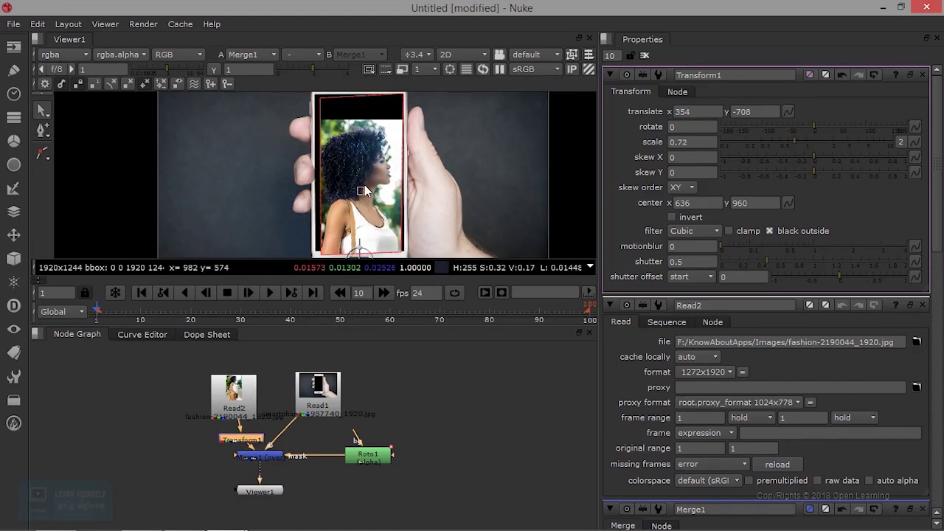
click(216, 402)
click(247, 440)
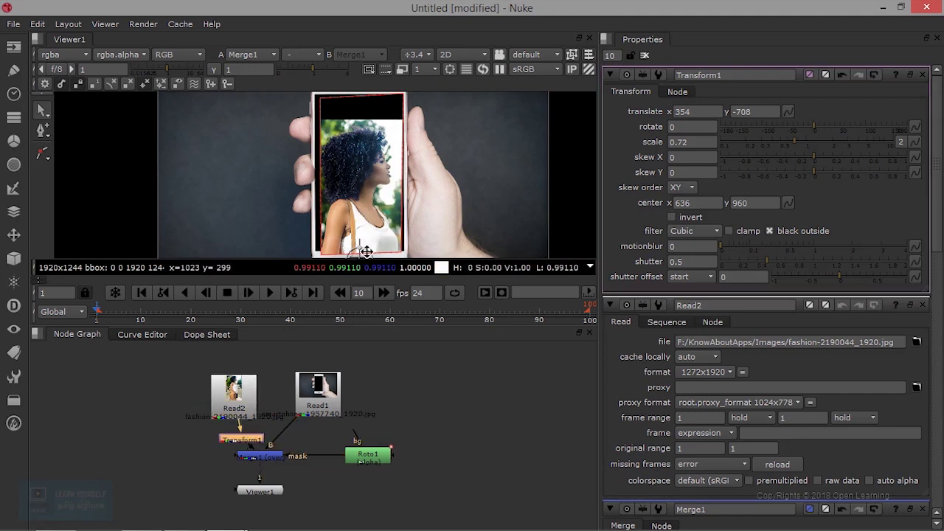
scroll(379, 240, down, 3)
drag(369, 249, 374, 227)
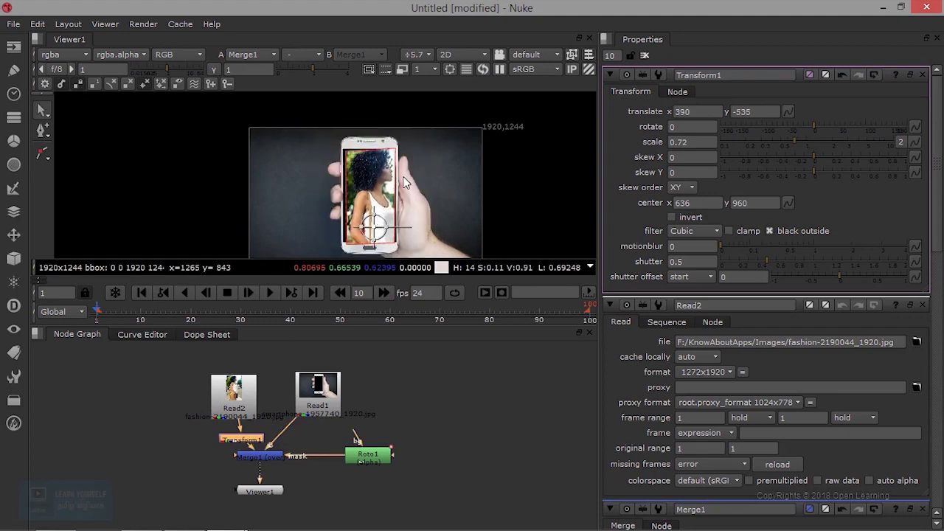
Move the Roto shape's four corner points onto the corners of the phone's screen to cover the black gaps.
key(space)
scroll(411, 283, up, 3)
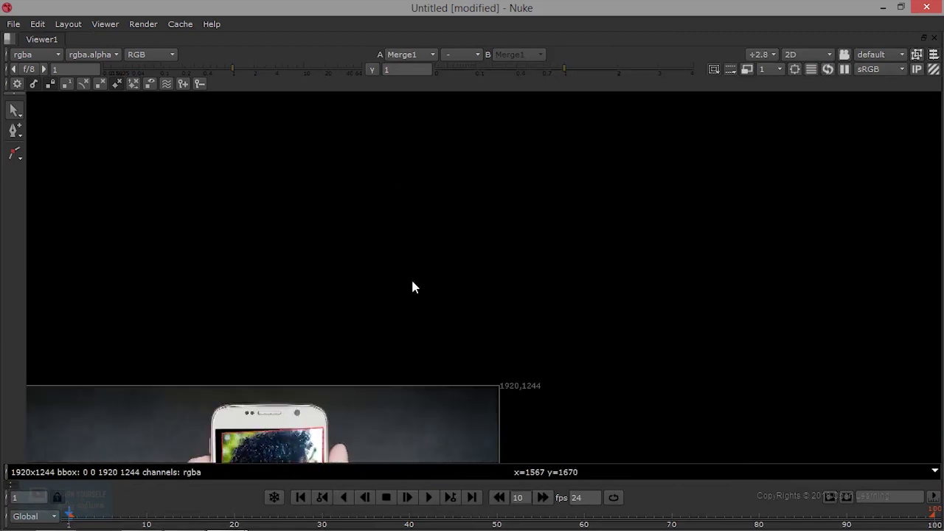
middle_drag(406, 329, 604, 62)
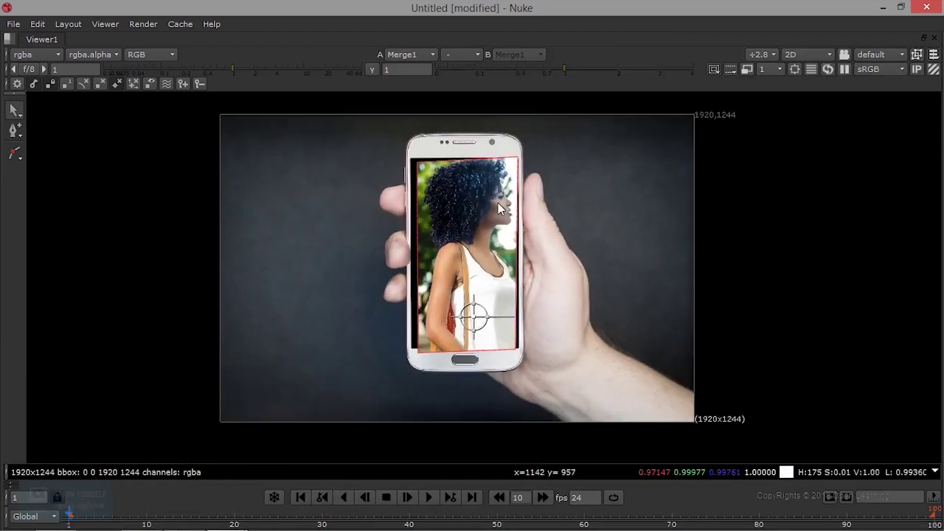
scroll(491, 221, up, 1)
scroll(460, 246, up, 1)
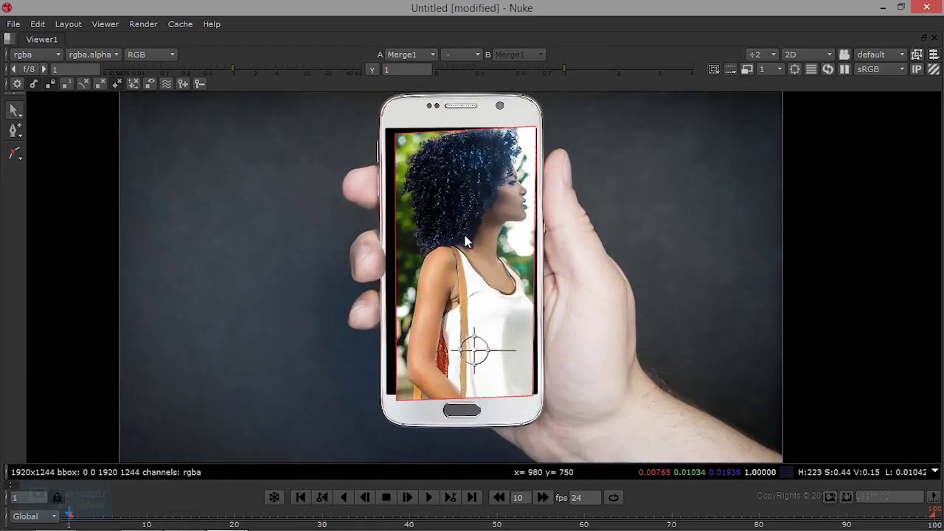
drag(394, 134, 386, 130)
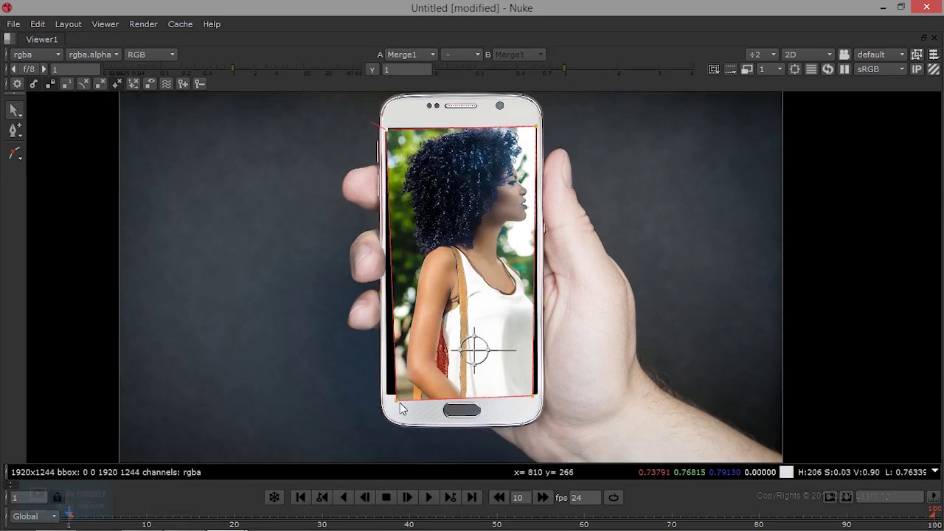
drag(397, 399, 387, 395)
drag(533, 396, 537, 394)
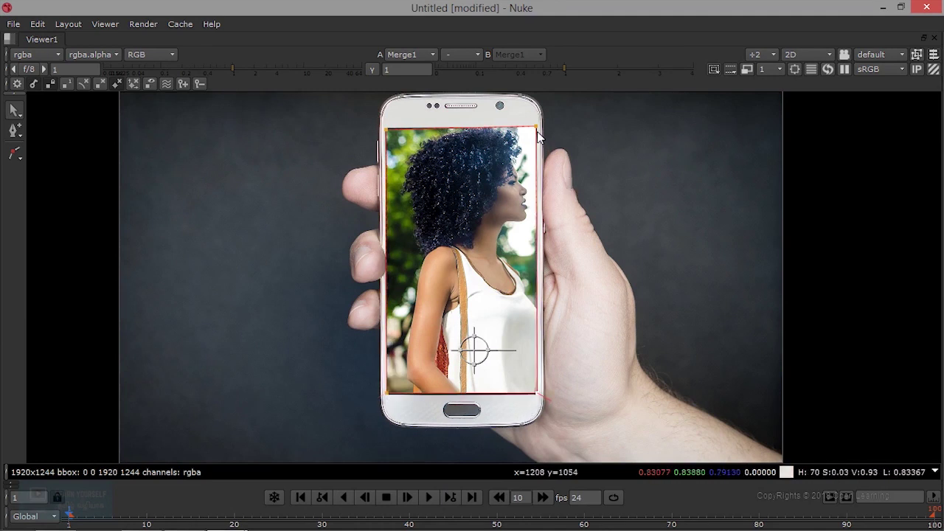
mouse_move(537, 128)
mouse_down()
mouse_move(522, 143)
mouse_move(537, 133)
mouse_up()
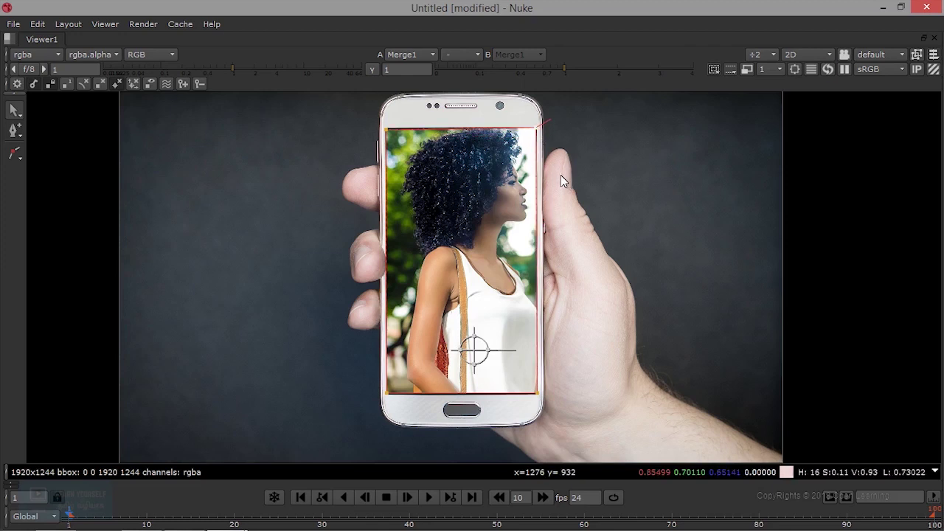
Fine-tune the Roto shape's two lower corner points to match the bottom edge of the phone's screen.
drag(537, 395, 536, 394)
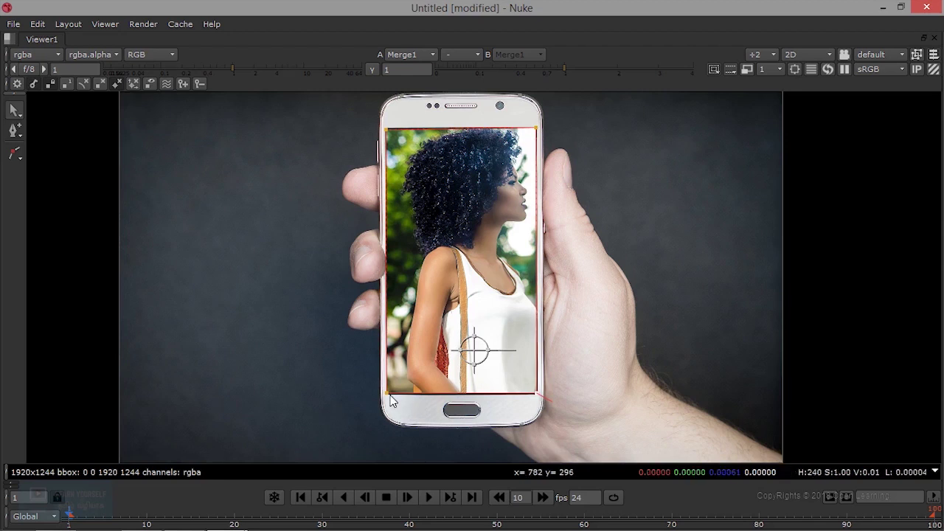
drag(387, 402, 384, 395)
click(537, 394)
drag(537, 393, 538, 397)
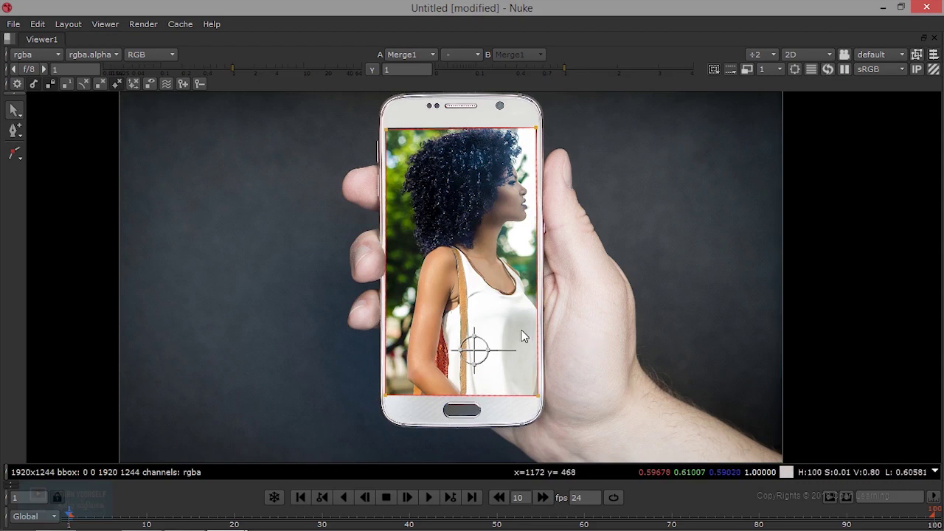
Shift the fashion photo slightly left within the phone's screen, to x 348, y -532.
drag(477, 351, 458, 349)
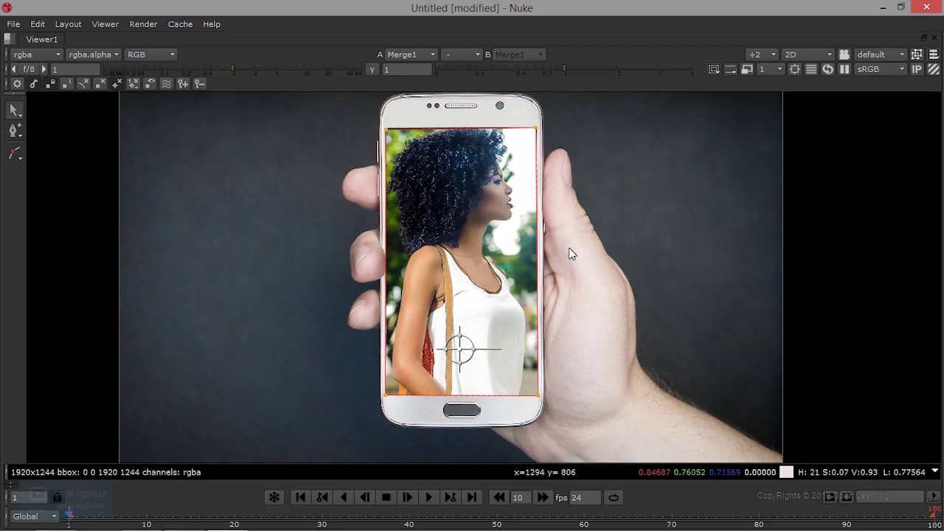
key(space)
Move the Read, Transform, Merge and Roto nodes higher in the node graph to make room above the Viewer node.
scroll(368, 429, up, 2)
drag(189, 379, 182, 362)
drag(287, 403, 288, 357)
click(193, 442)
drag(195, 448, 194, 418)
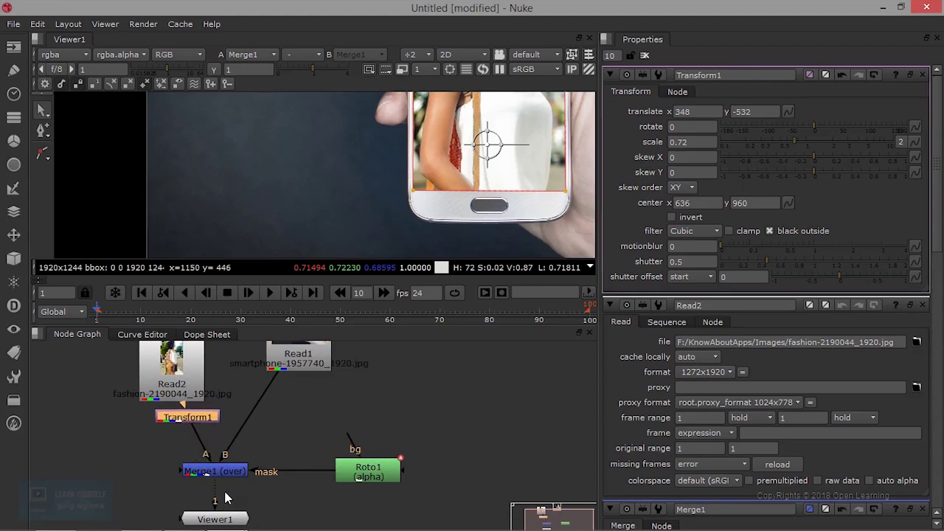
drag(228, 475, 227, 458)
drag(368, 472, 373, 426)
click(260, 487)
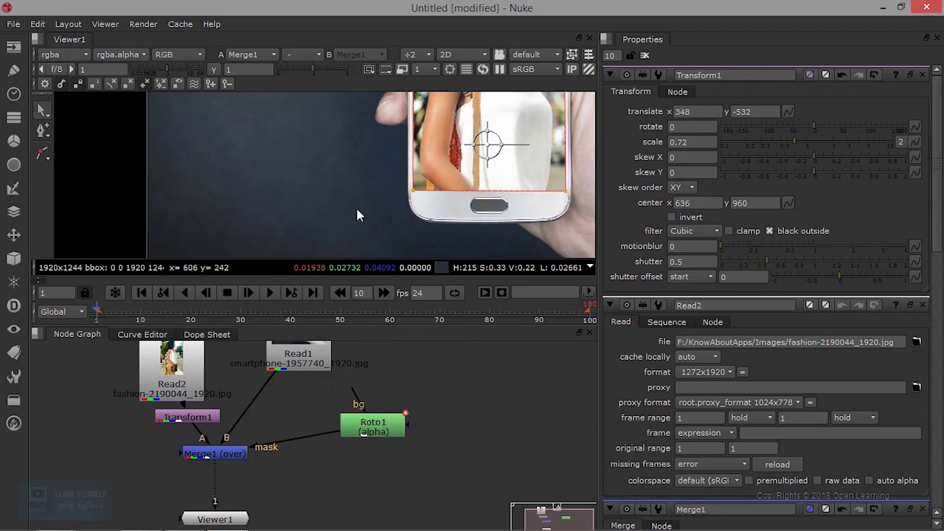
Add a ColorCorrect node after the Merge node and place it between the Merge and Viewer nodes.
scroll(454, 187, down, 2)
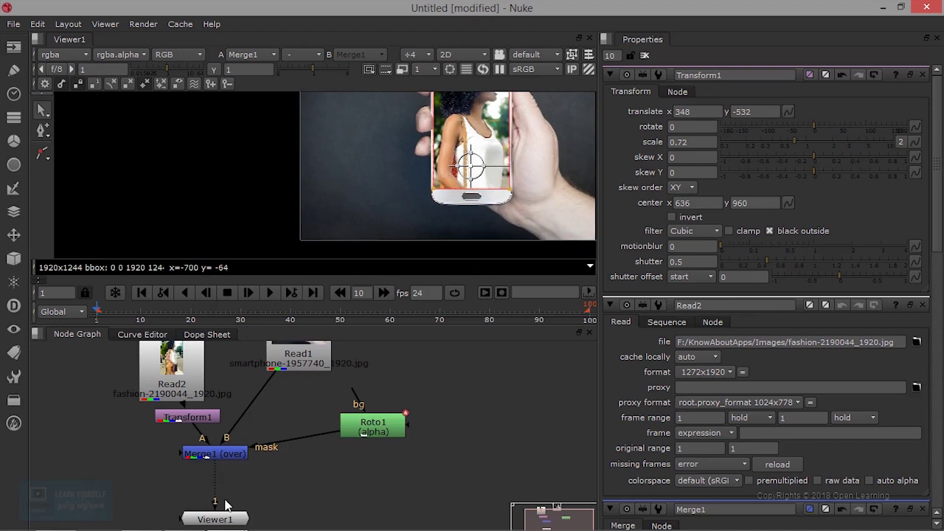
click(14, 118)
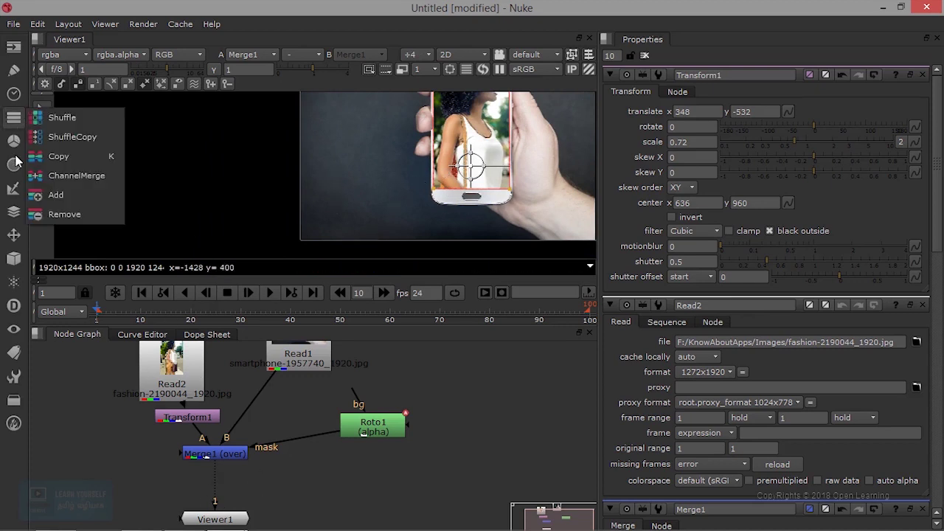
click(13, 140)
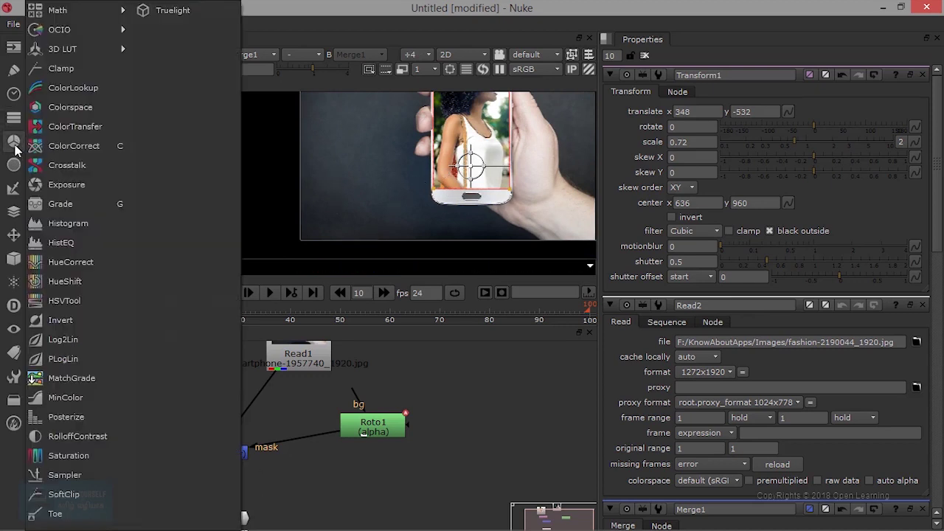
click(87, 144)
mouse_move(275, 478)
mouse_down()
mouse_move(222, 483)
mouse_move(268, 483)
mouse_move(281, 495)
mouse_up()
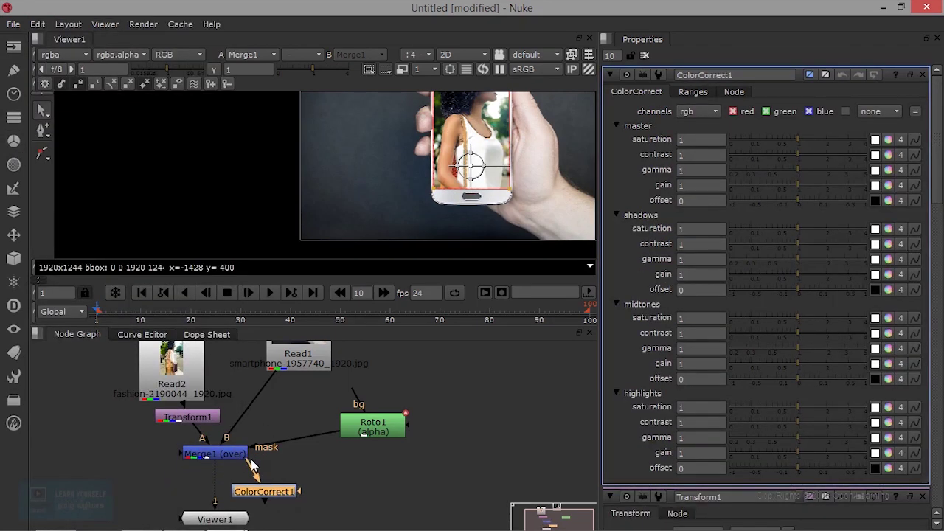
shift+click(224, 455)
drag(231, 520, 252, 501)
click(269, 495)
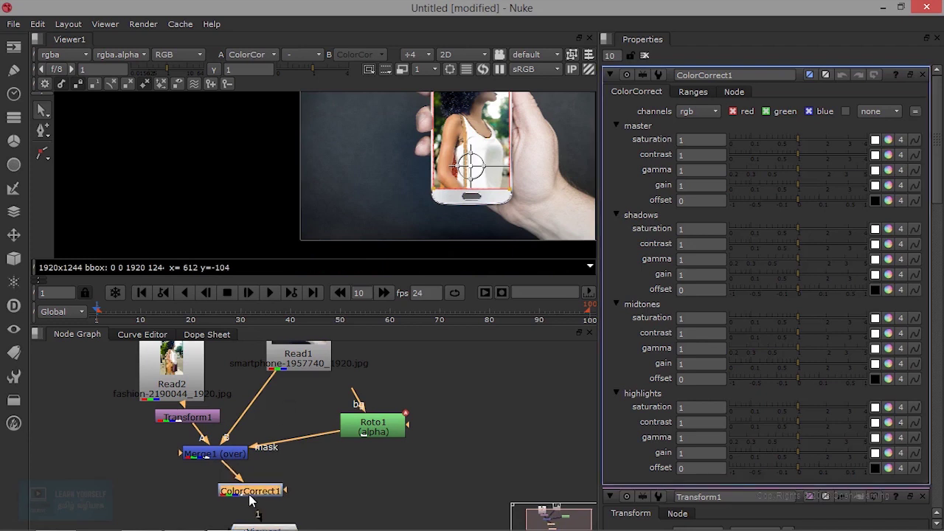
Set the ColorCorrect node's master saturation to 1.55 with the whole phone in view.
right_click(433, 159)
click(393, 156)
middle_drag(422, 152, 332, 213)
middle_drag(370, 168, 324, 162)
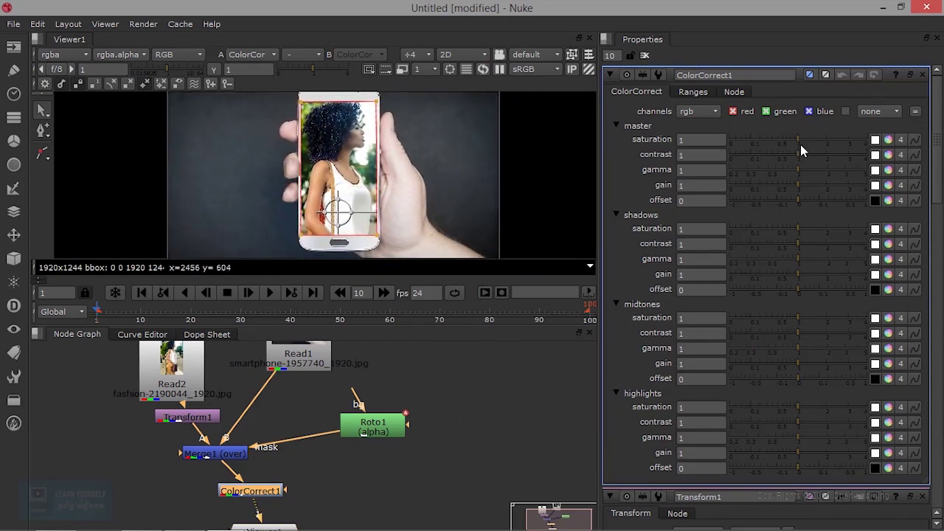
drag(797, 137, 815, 149)
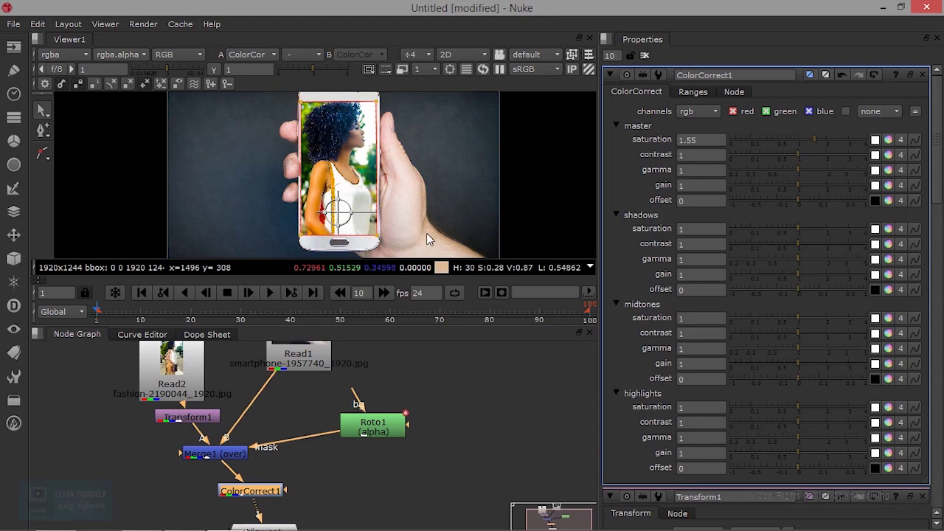
Set the shadows saturation to 1.55, the highlights saturation to 1.85 and the highlights contrast to 0.46.
drag(797, 234, 805, 235)
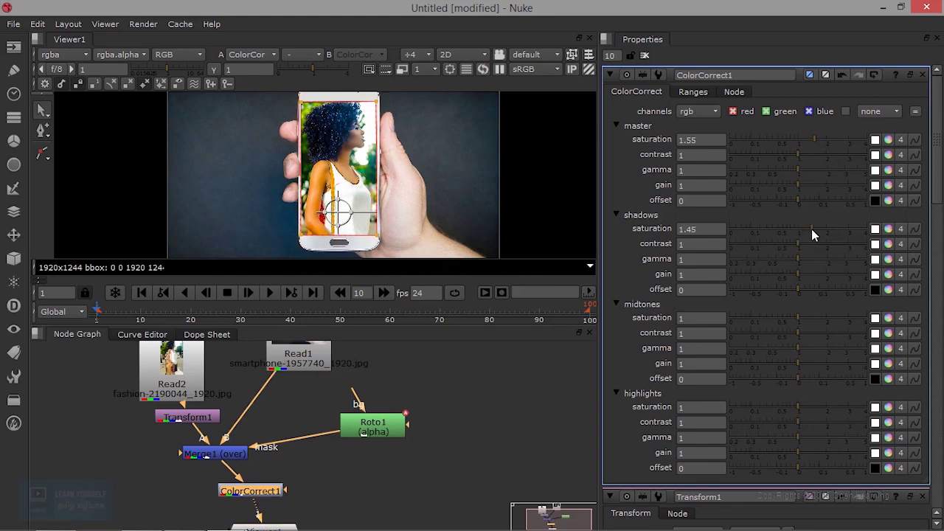
drag(812, 234, 815, 235)
drag(798, 411, 823, 408)
drag(799, 421, 776, 430)
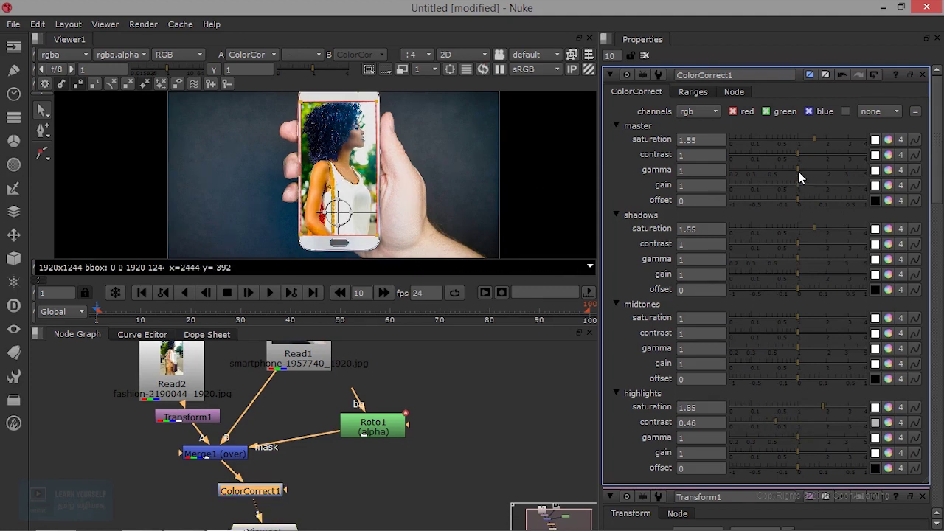
Set the master contrast to 1.2 and gamma to 0.98, and slightly lower the master gain.
mouse_move(797, 156)
mouse_down()
mouse_move(786, 155)
mouse_move(804, 159)
mouse_up()
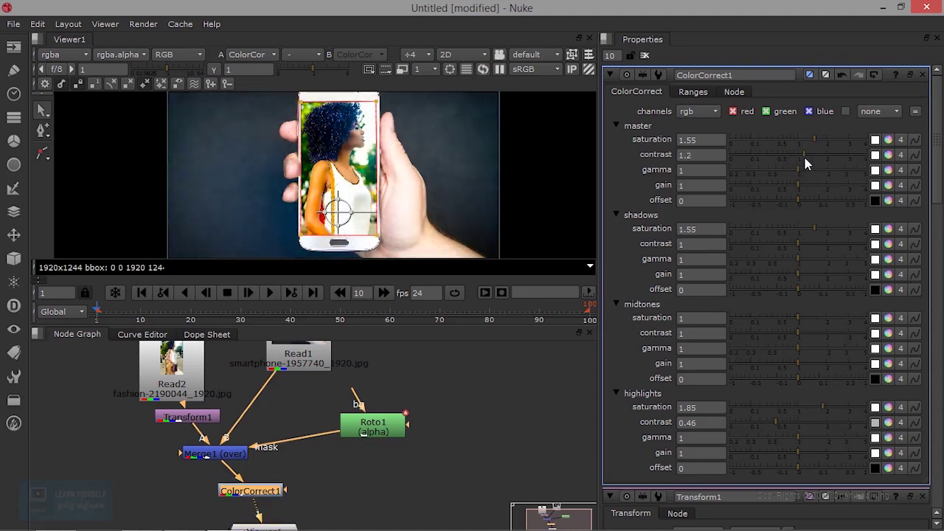
drag(804, 157, 806, 159)
drag(797, 171, 793, 185)
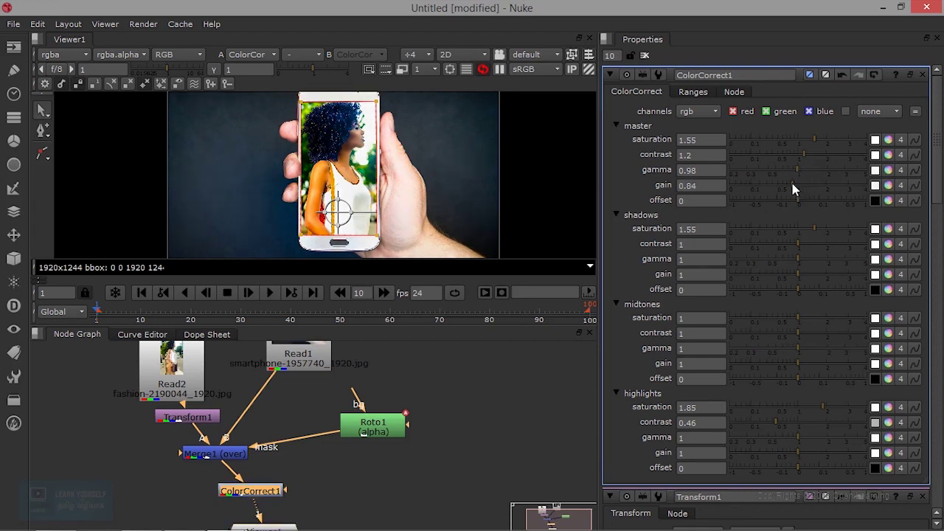
drag(793, 185, 794, 186)
Examine the color-corrected composite in the enlarged viewer, checking the phone's screen and the hand.
scroll(714, 364, down, 3)
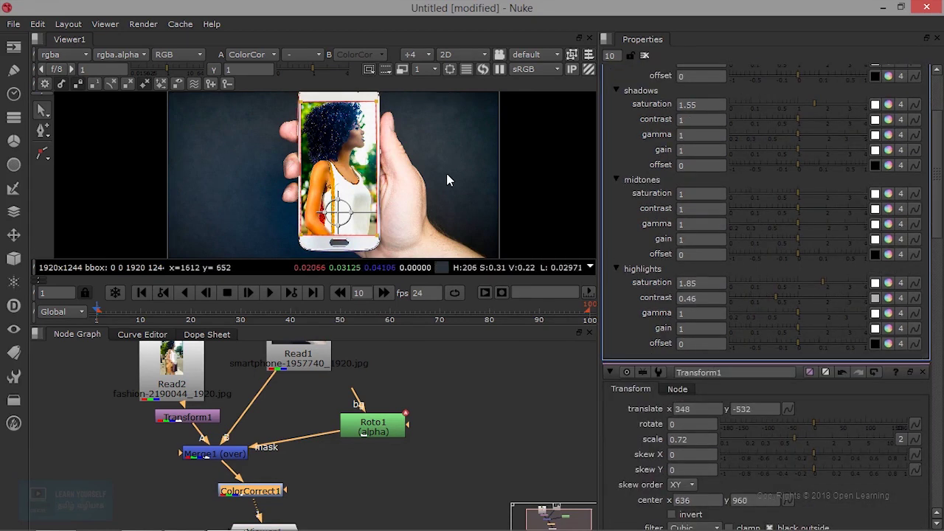
key(space)
scroll(482, 276, up, 2)
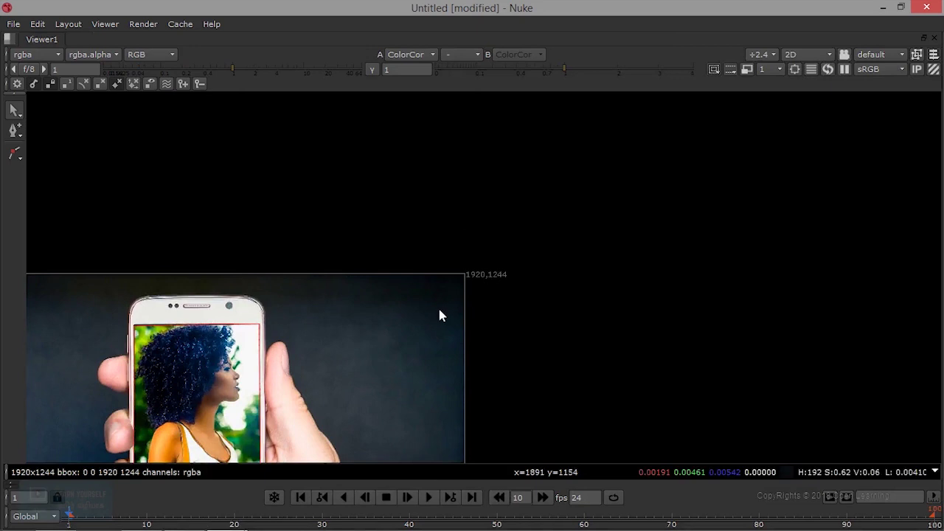
key(f)
scroll(606, 244, up, 1)
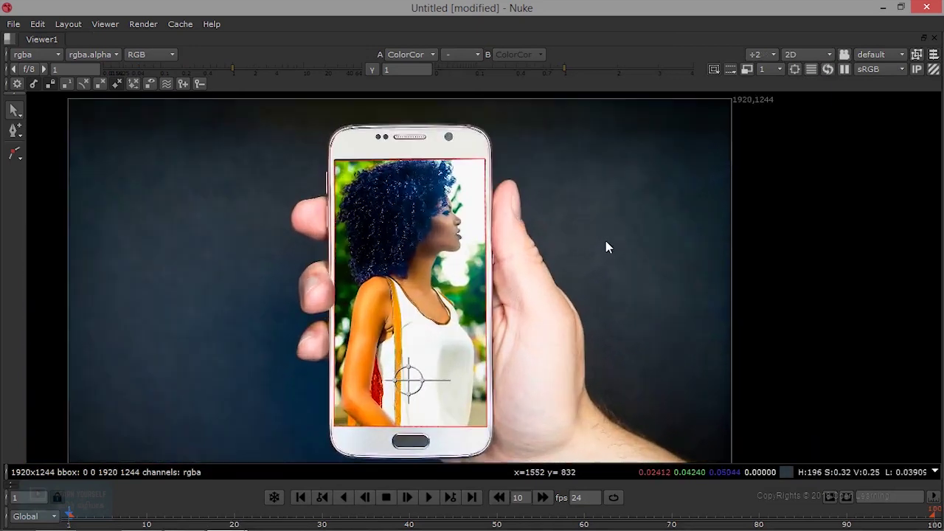
middle_drag(573, 304, 595, 289)
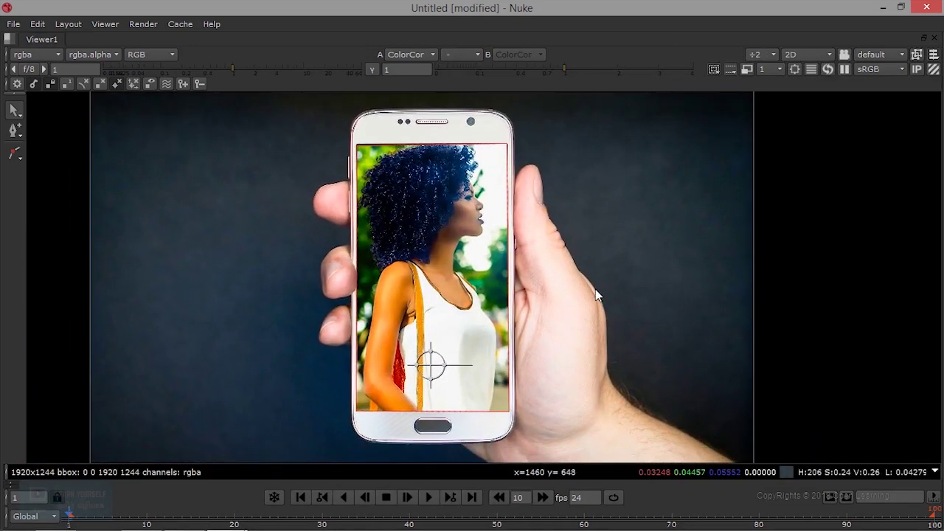
scroll(595, 291, up, 1)
scroll(595, 289, down, 1)
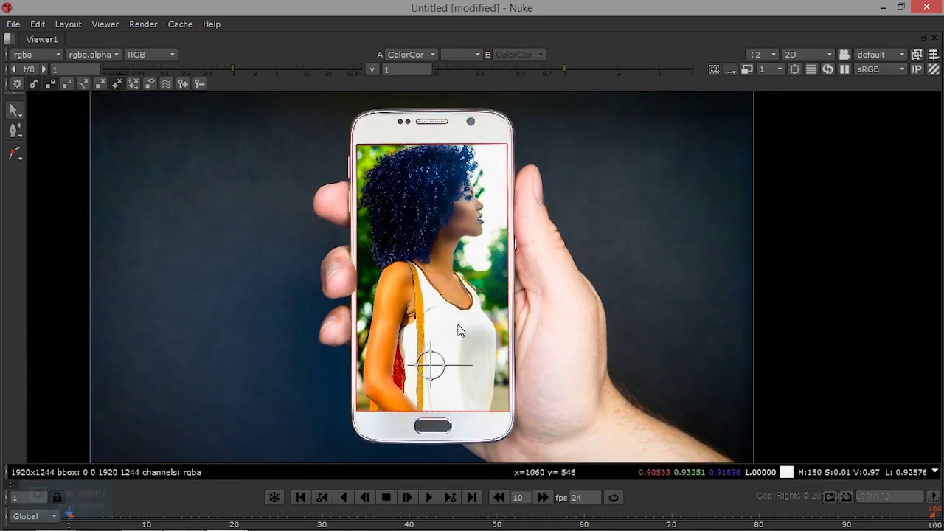
key(space)
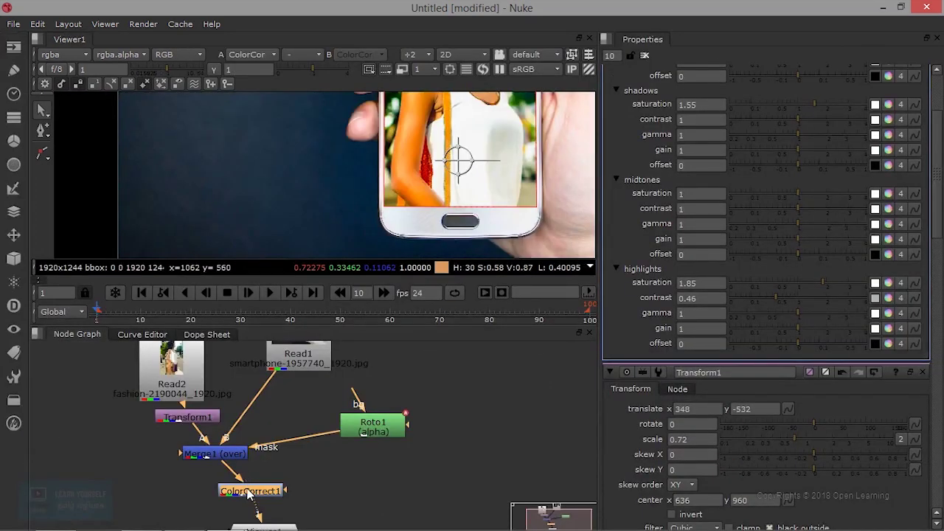
click(474, 390)
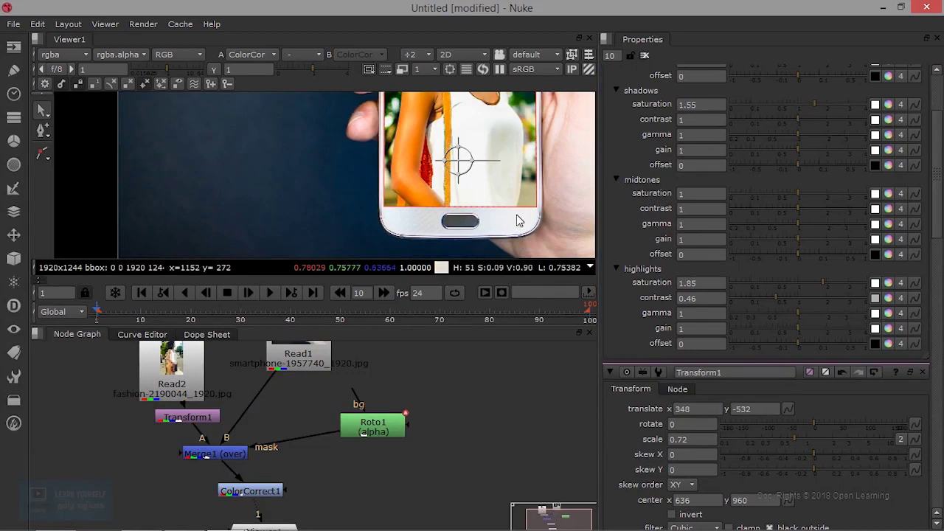
key(space)
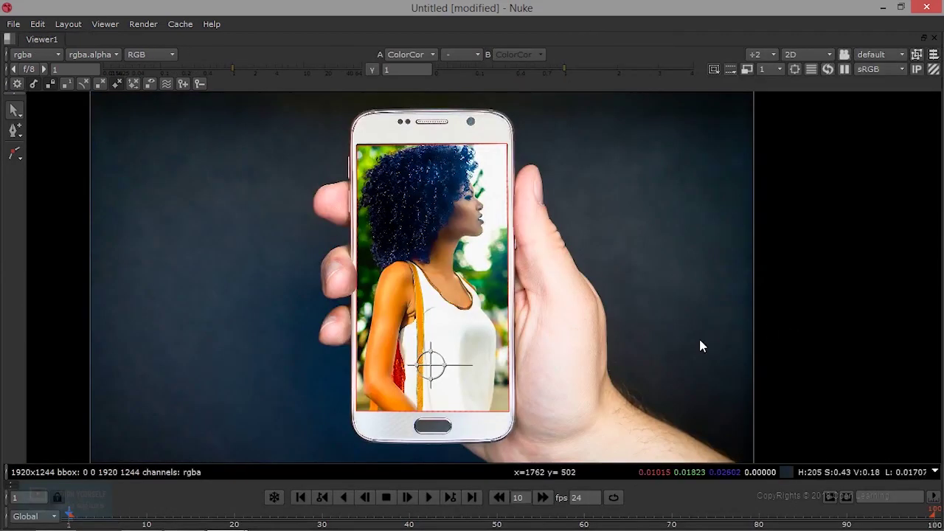